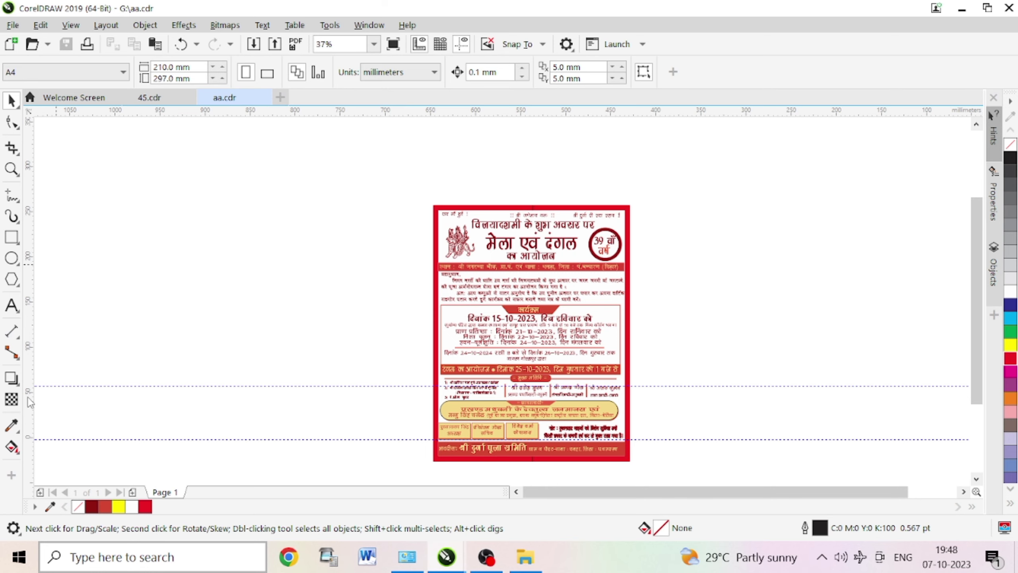
# - Zoom the aa.cdr poster to 100% and scroll down to the guests and committee footer
pyautogui.click(11, 169)
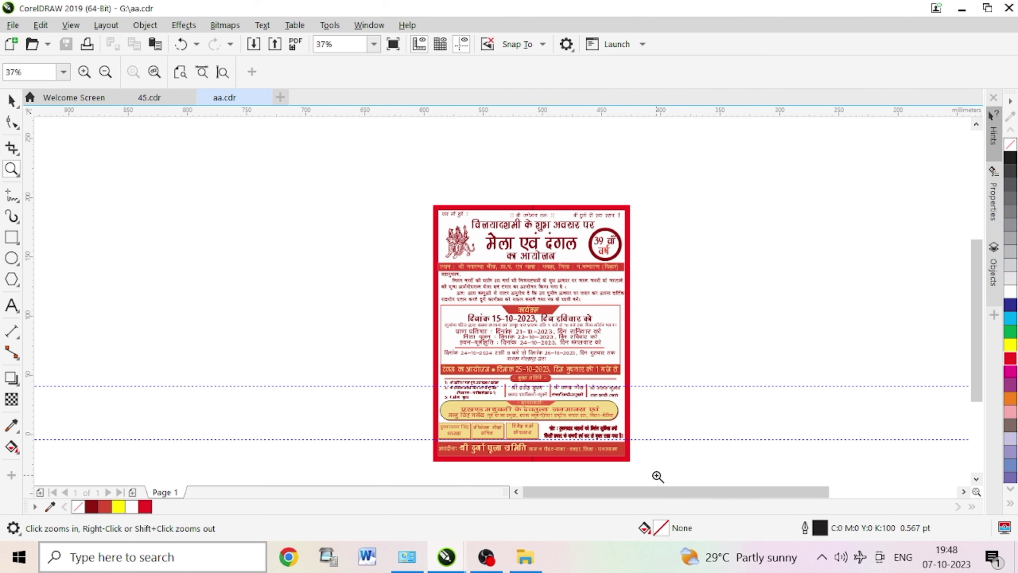
pyautogui.scroll(1, 637, 453)
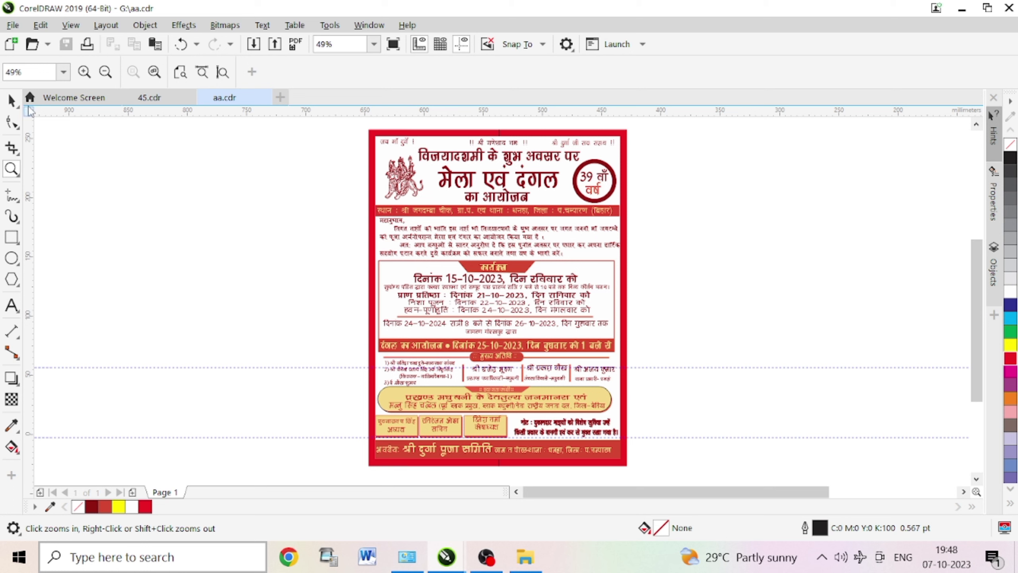
pyautogui.click(11, 100)
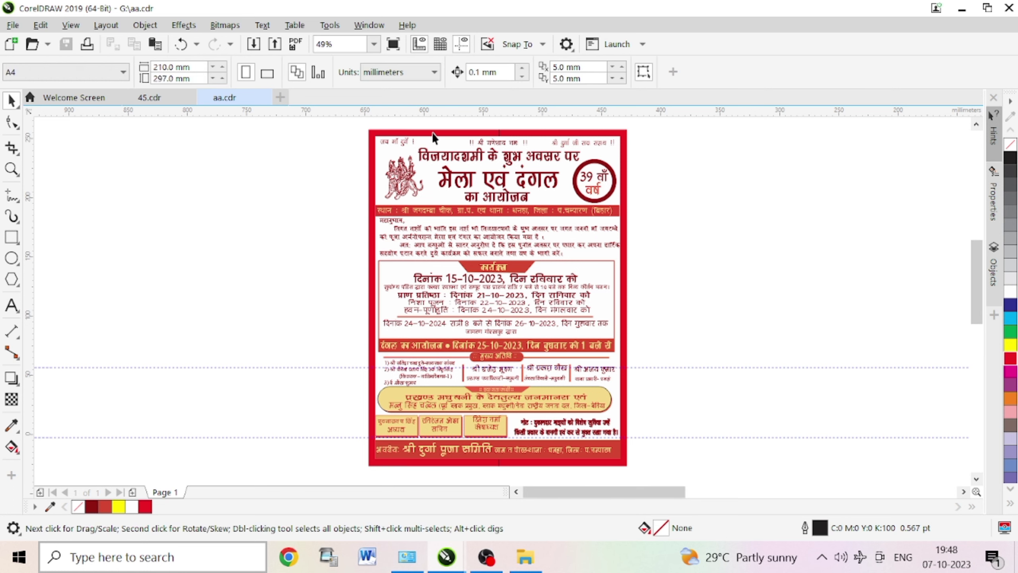
pyautogui.scroll(2, 432, 137)
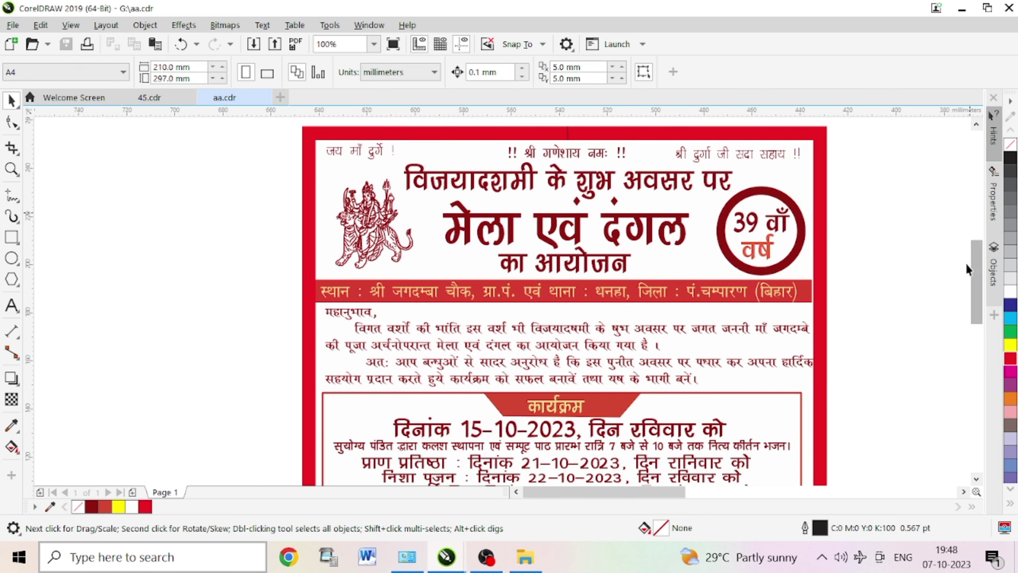
pyautogui.moveTo(975, 253); pyautogui.dragTo(985, 349)
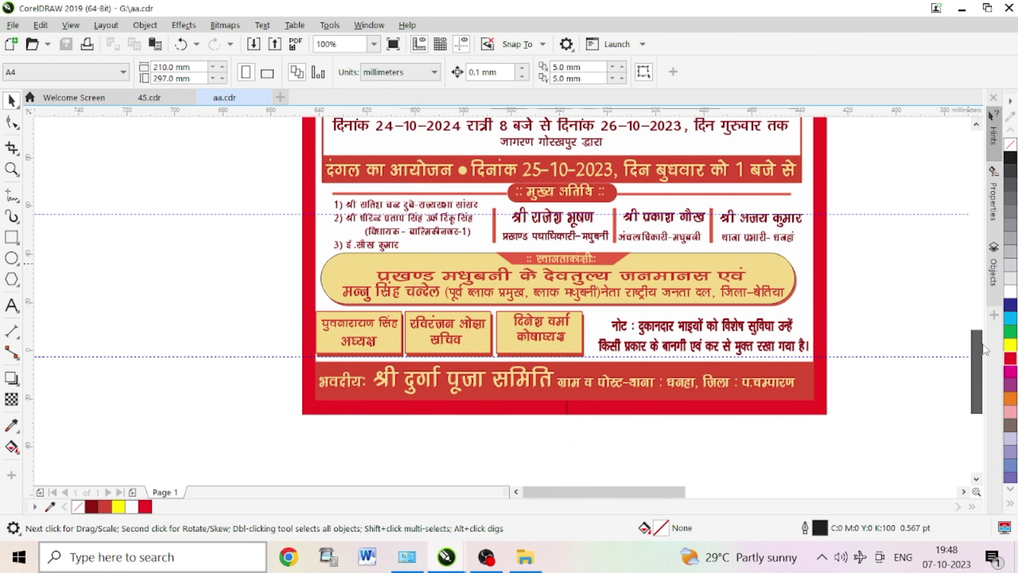
# - Show the 45.cdr Navratri invitation at 75%, scrolling down through it and back to the top
pyautogui.click(149, 97)
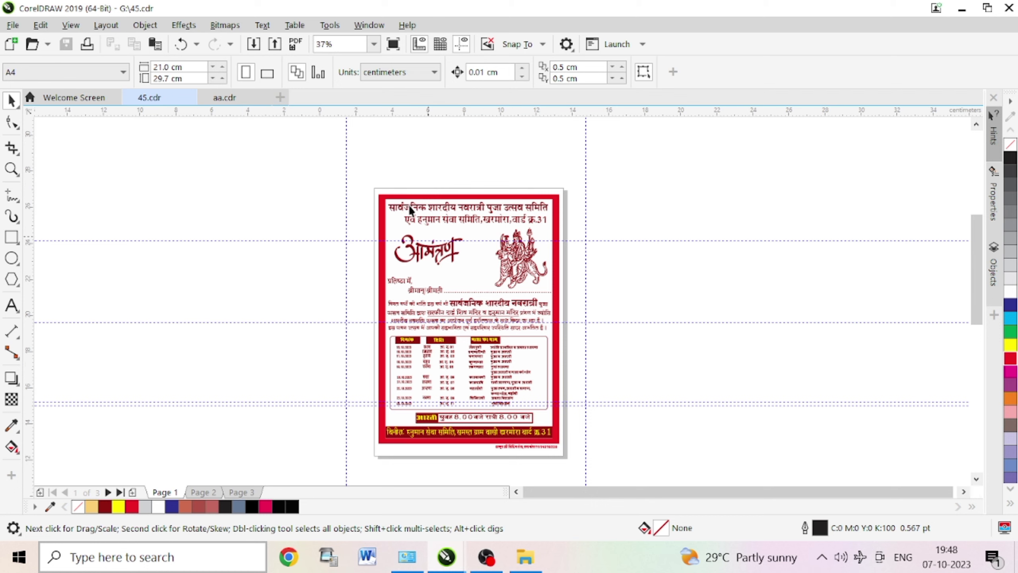
pyautogui.scroll(2, 408, 204)
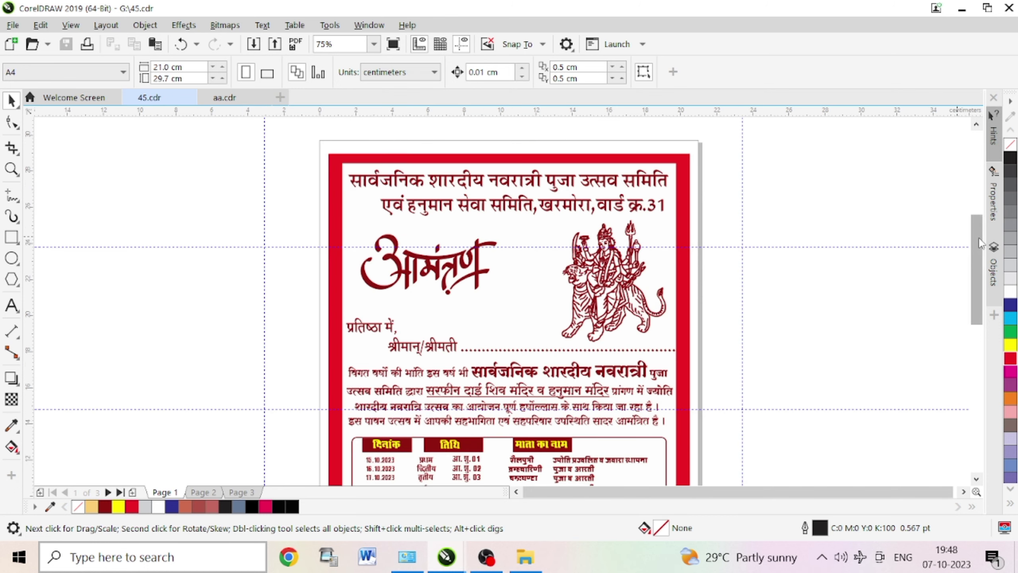
pyautogui.scroll(-1, 977, 254)
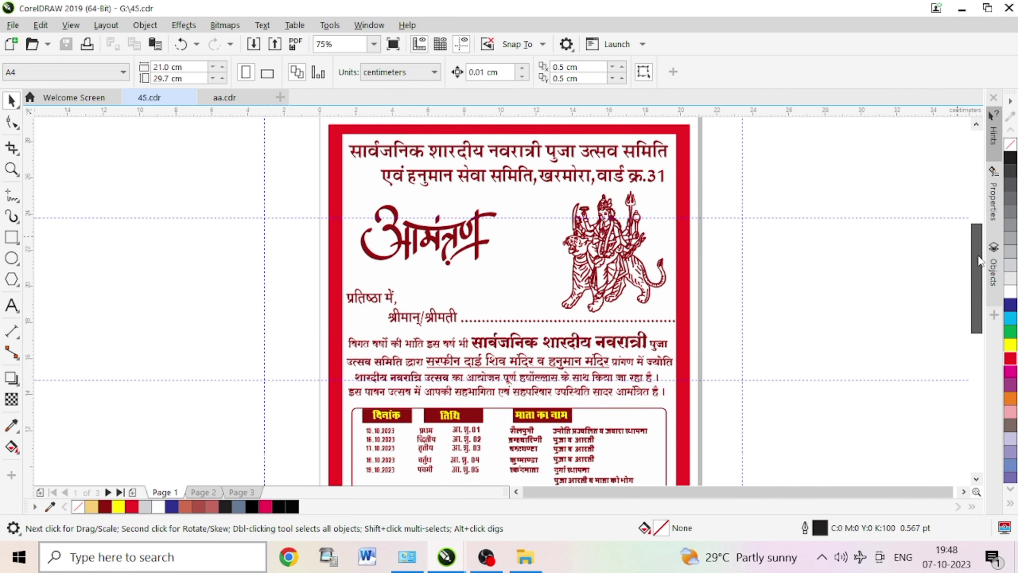
pyautogui.scroll(-2, 978, 261)
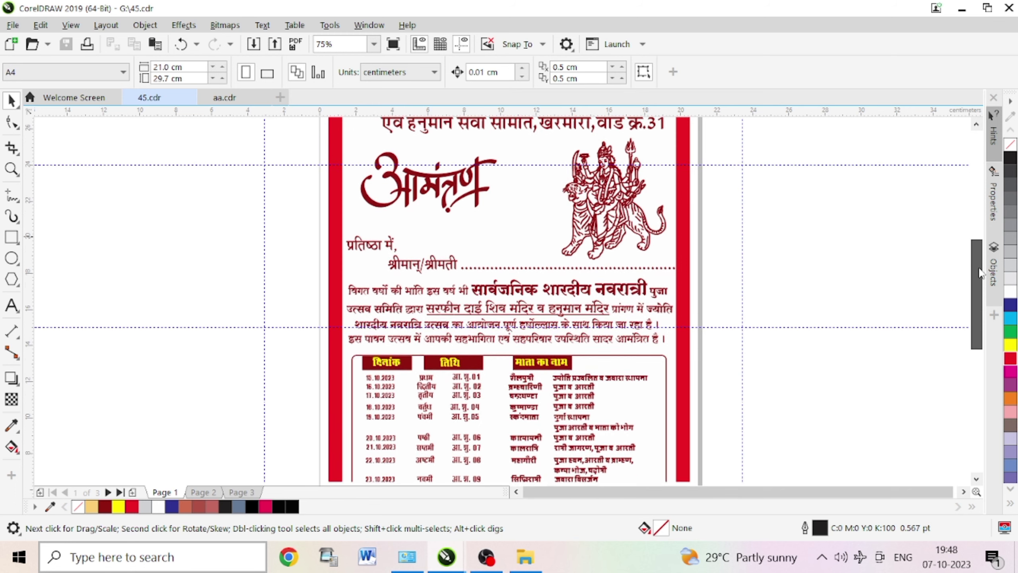
pyautogui.scroll(-2, 980, 273)
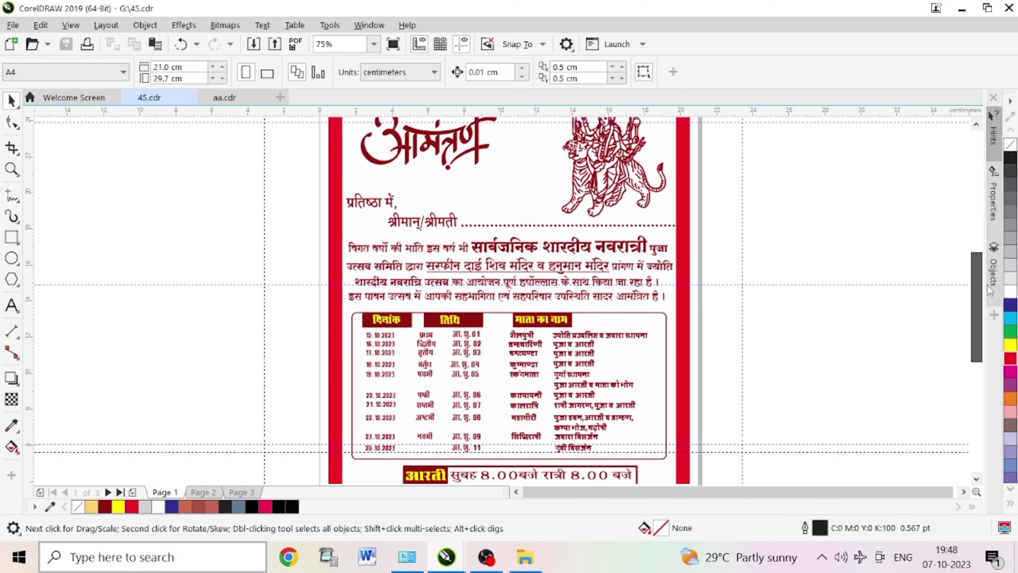
pyautogui.scroll(-2, 989, 285)
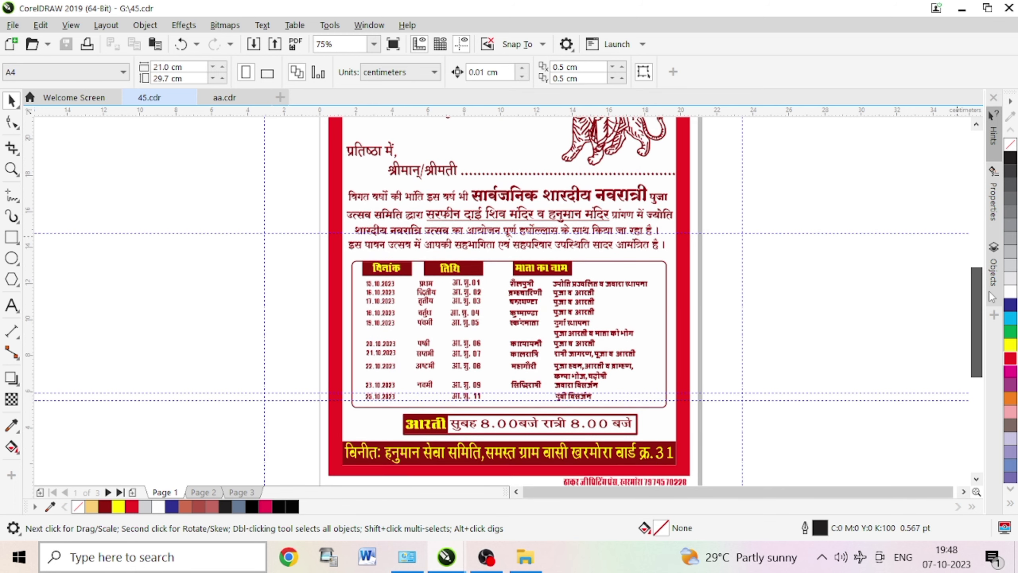
pyautogui.scroll(-1, 990, 291)
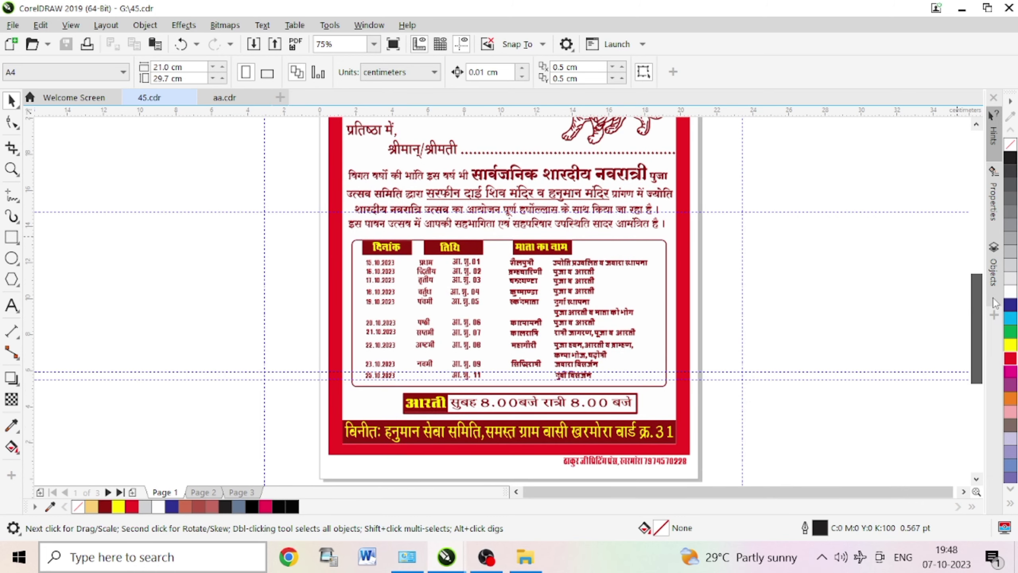
pyautogui.scroll(3, 992, 297)
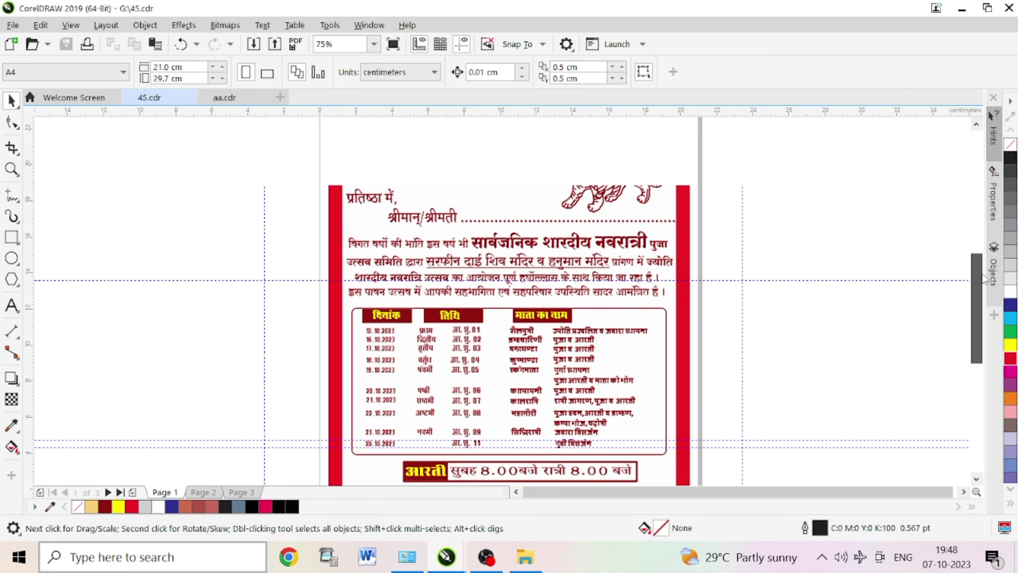
pyautogui.scroll(2, 984, 277)
pyautogui.scroll(1, 985, 261)
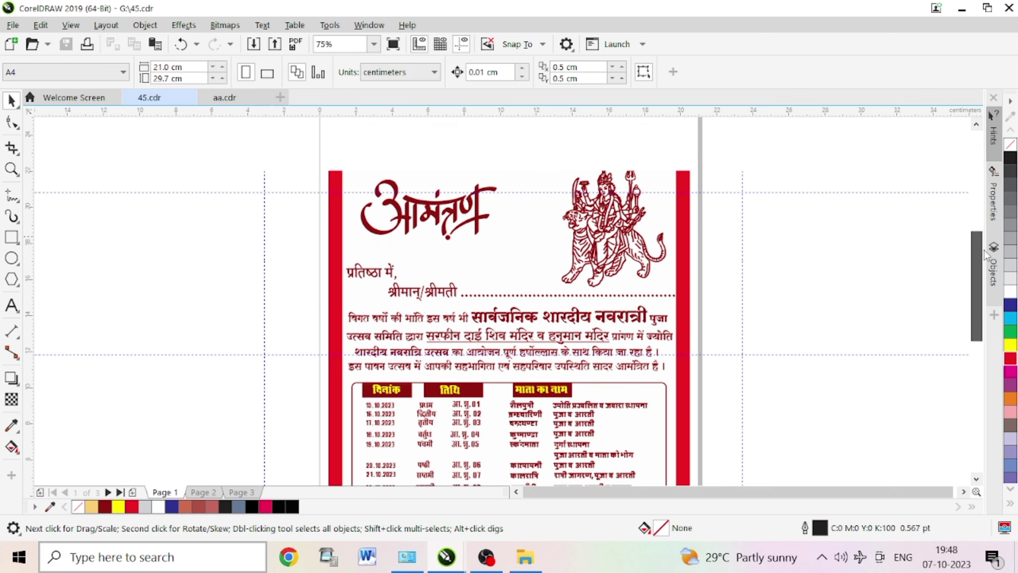
pyautogui.scroll(2, 985, 249)
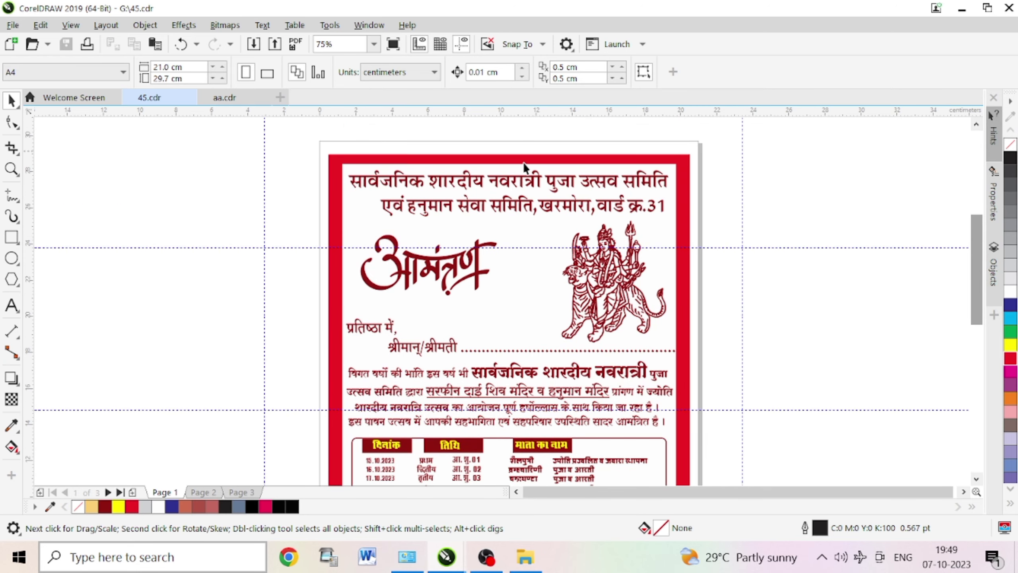
# - At 150%, inspect the Navratri poster's header rectangle, heading, address line and आमंत्रण artwork
pyautogui.scroll(2, 523, 162)
pyautogui.click(426, 187)
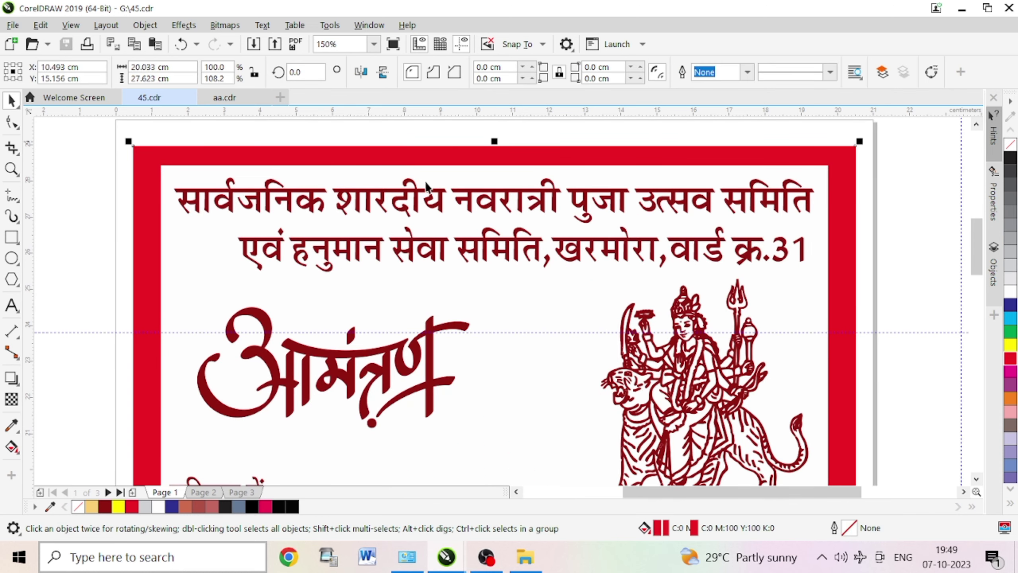
pyautogui.keyDown('ctrl'); pyautogui.click(431, 188); pyautogui.keyUp('ctrl')
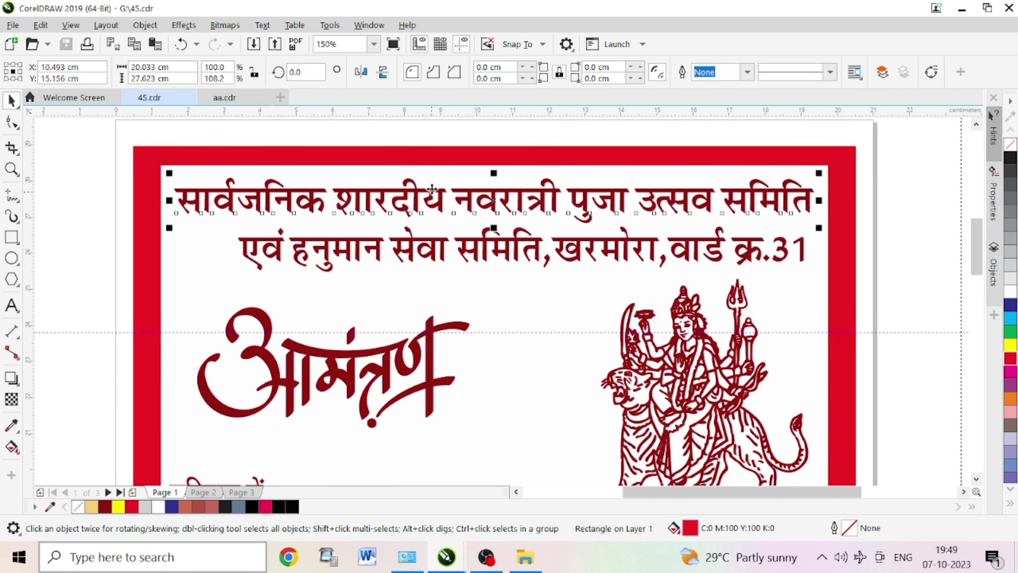
pyautogui.keyDown('ctrl'); pyautogui.click(433, 243); pyautogui.keyUp('ctrl')
pyautogui.click(453, 209)
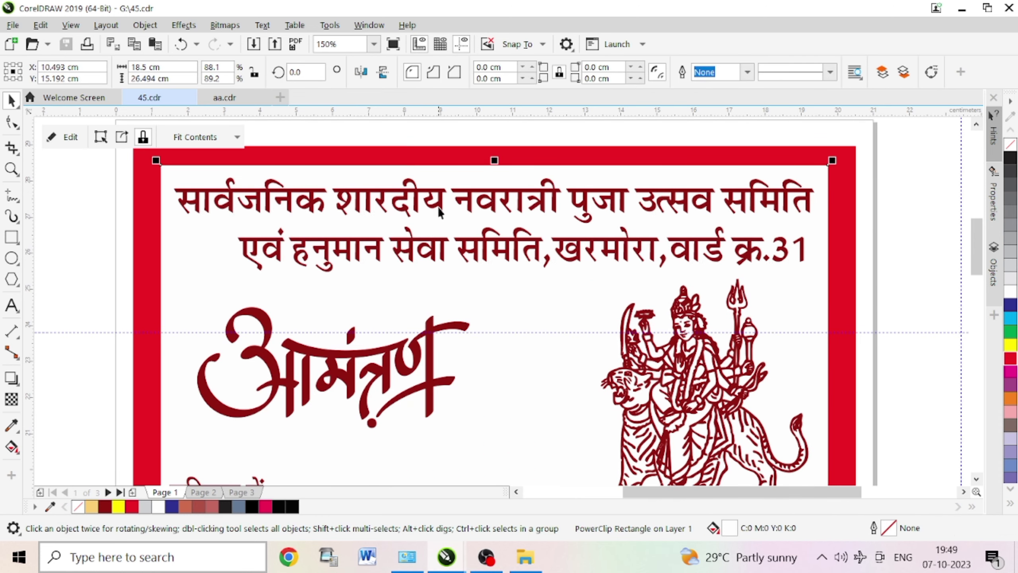
pyautogui.keyDown('ctrl'); pyautogui.click(435, 257); pyautogui.keyUp('ctrl')
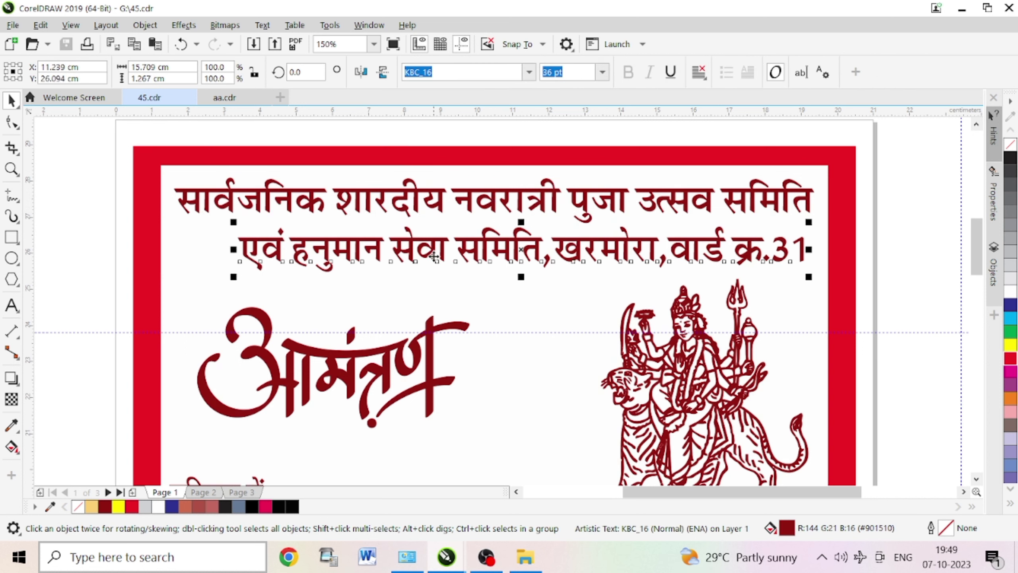
pyautogui.click(430, 328)
pyautogui.click(664, 305)
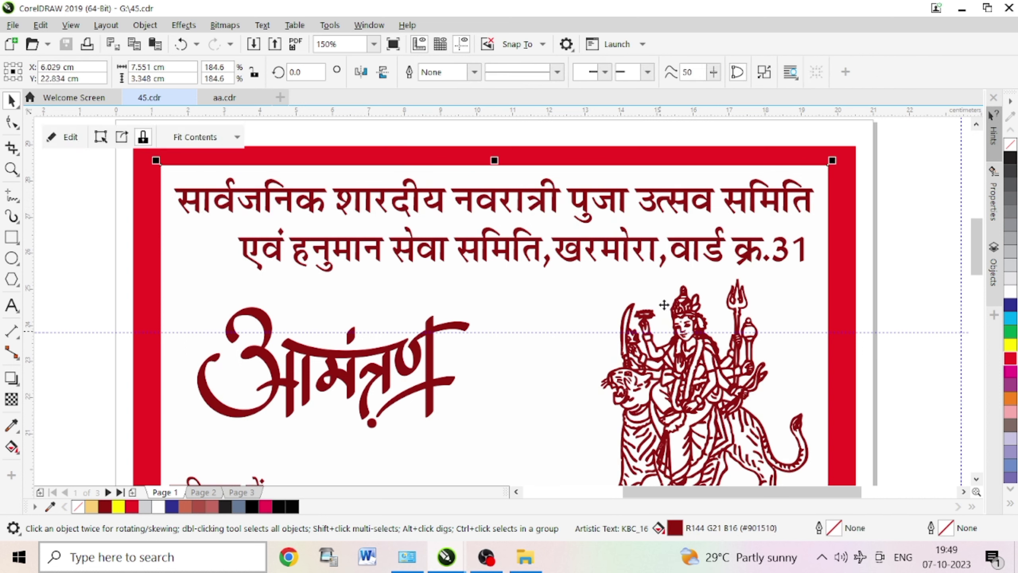
# - Inspect the प्रतिष्ठा में greeting and invitation lines, then scroll down to the date table
pyautogui.moveTo(984, 223); pyautogui.dragTo(984, 282)
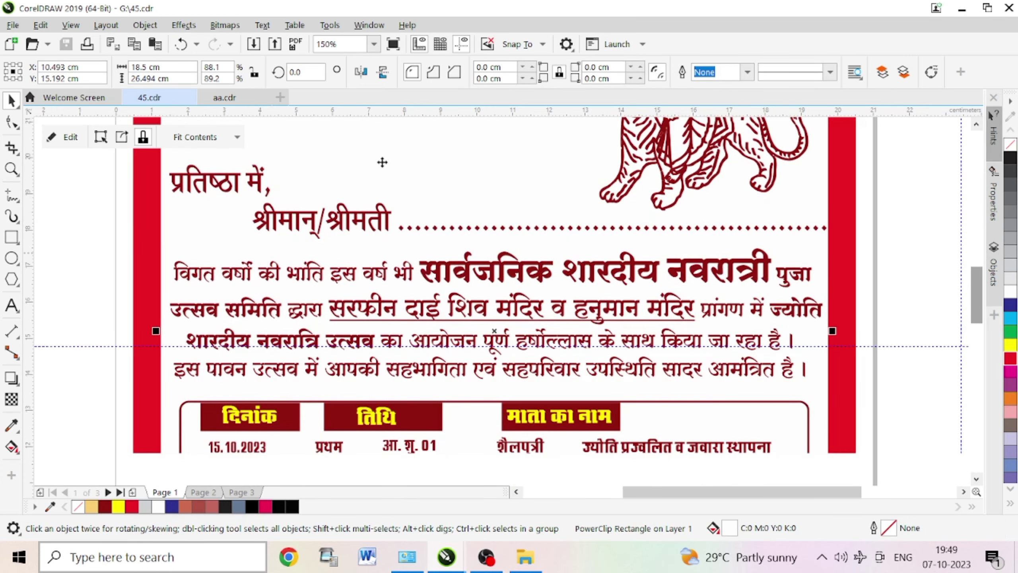
pyautogui.keyDown('ctrl'); pyautogui.click(238, 185); pyautogui.keyUp('ctrl')
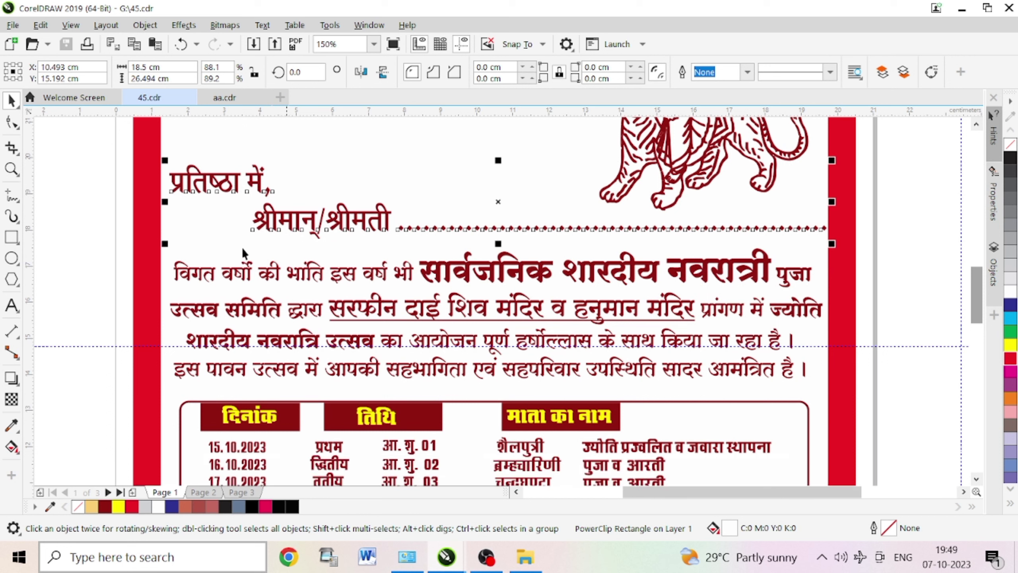
pyautogui.keyDown('ctrl'); pyautogui.click(237, 273); pyautogui.keyUp('ctrl')
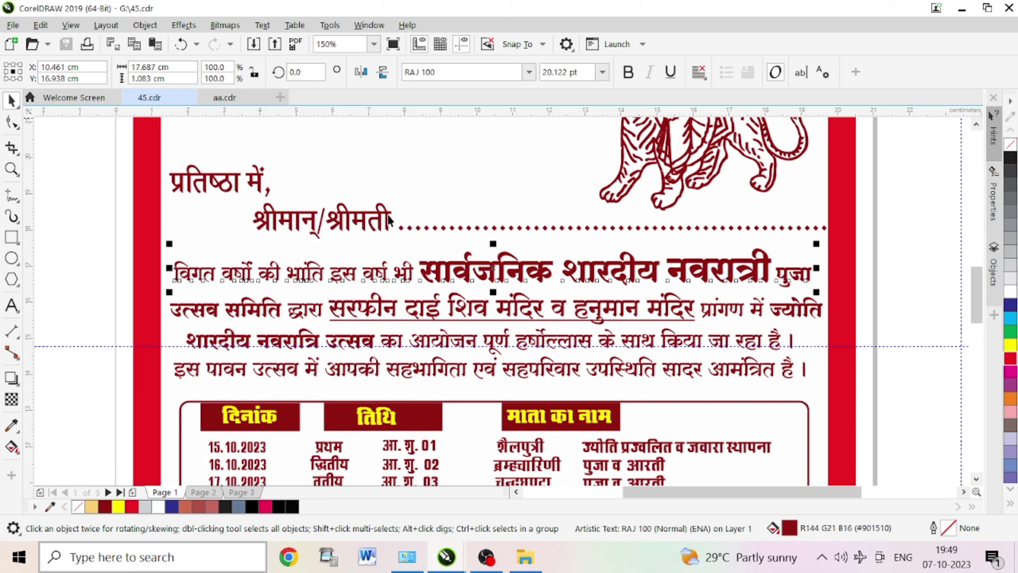
pyautogui.keyDown('ctrl'); pyautogui.click(473, 341); pyautogui.keyUp('ctrl')
pyautogui.scroll(-1, 975, 287)
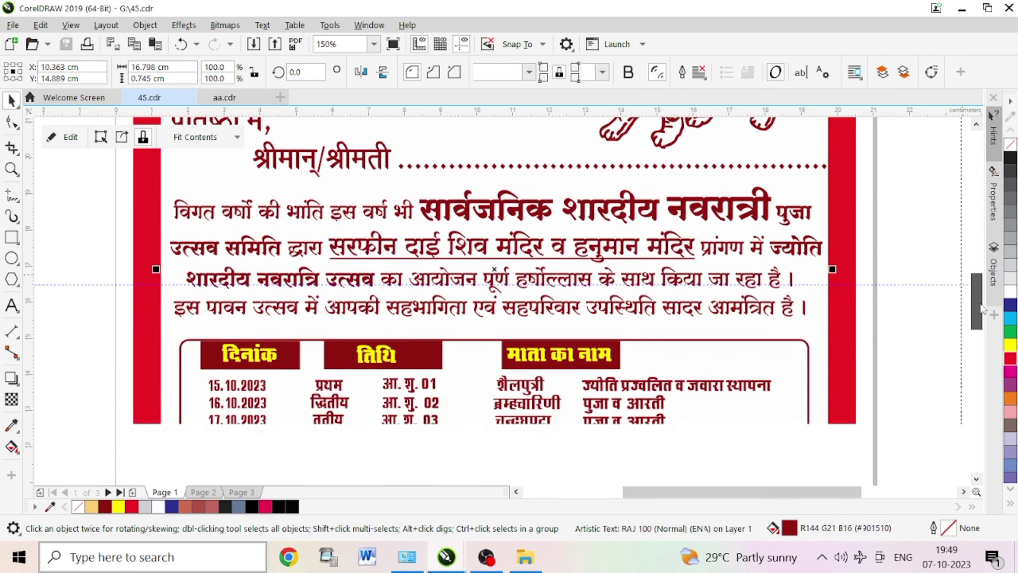
pyautogui.scroll(-1, 974, 287)
pyautogui.scroll(-2, 974, 287)
pyautogui.scroll(-1, 974, 287)
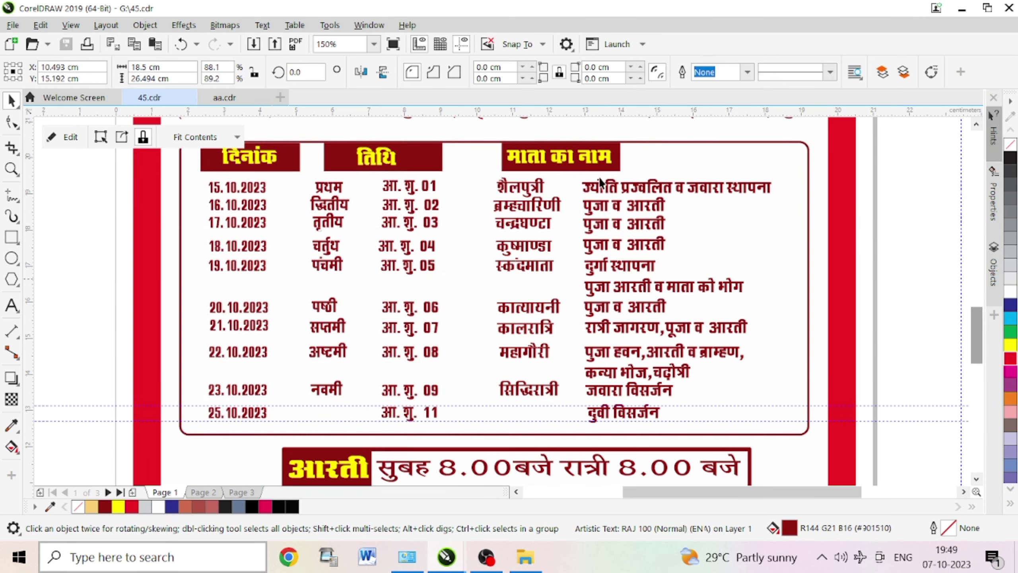
pyautogui.click(588, 160)
pyautogui.click(382, 149)
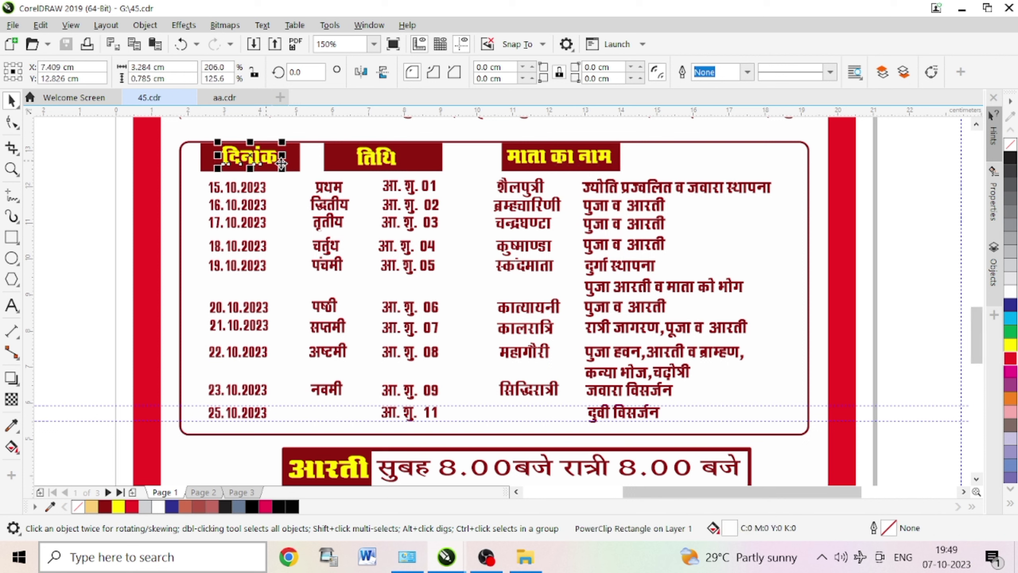
pyautogui.click(259, 156)
pyautogui.click(259, 191)
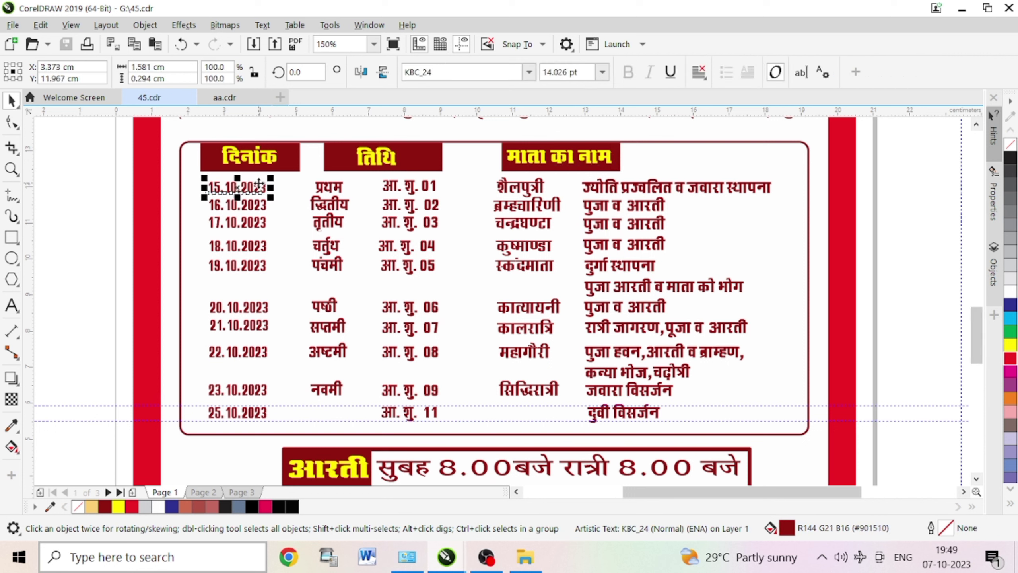
pyautogui.click(261, 203)
pyautogui.click(329, 193)
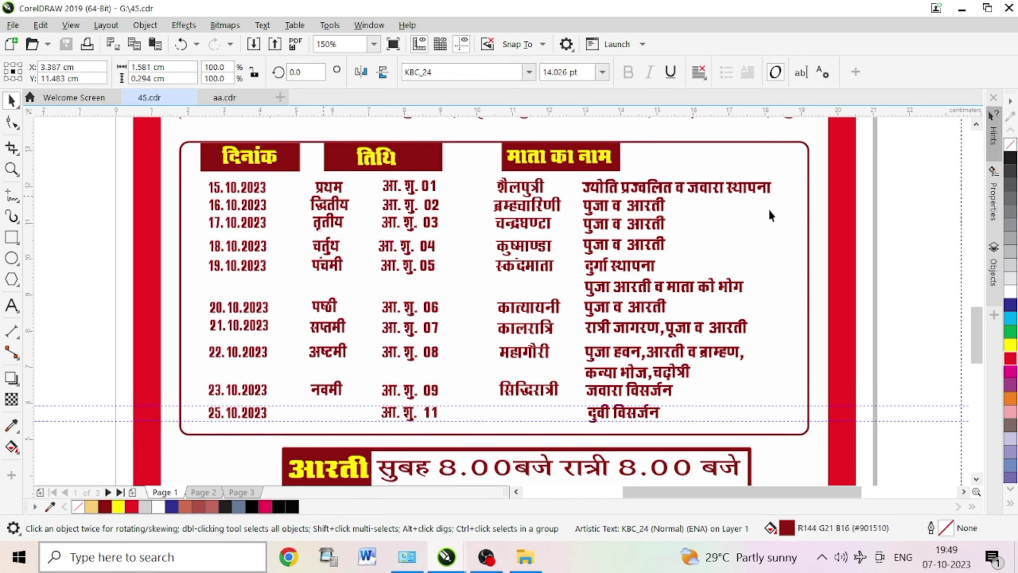
pyautogui.press('Tab')
pyautogui.press('Tab')
pyautogui.moveTo(974, 336); pyautogui.dragTo(972, 388)
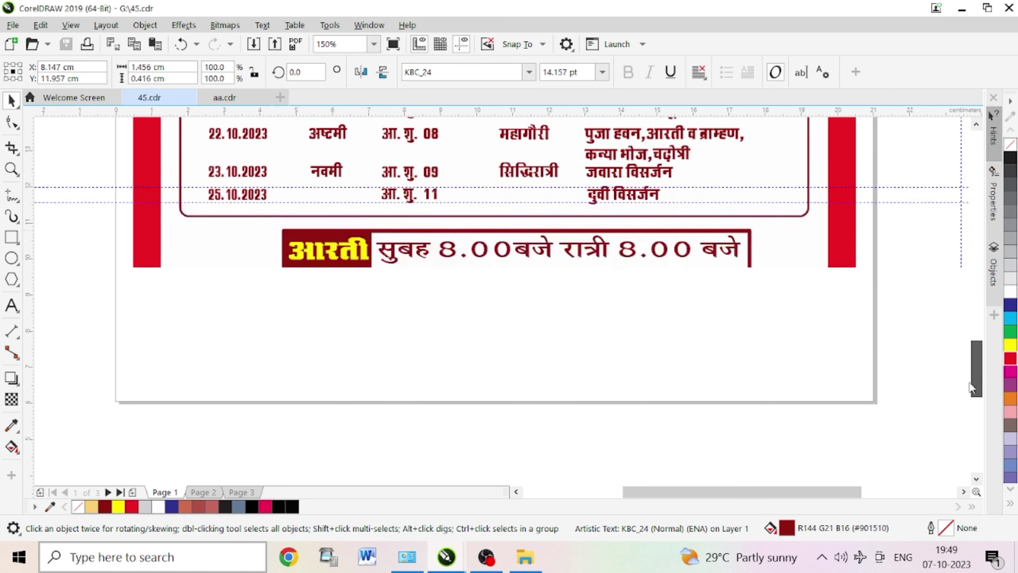
pyautogui.scroll(-3, 972, 388)
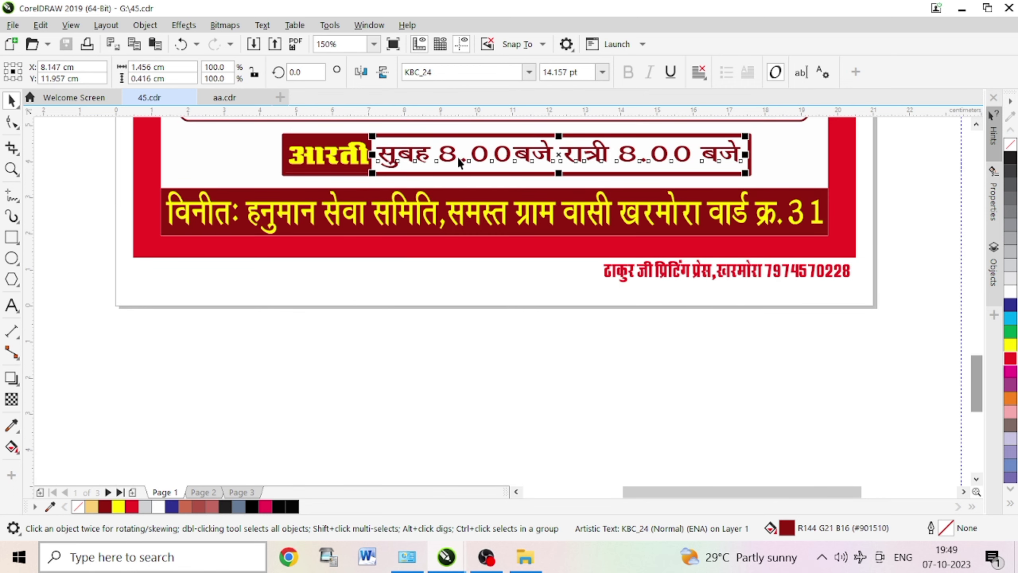
pyautogui.click(373, 157)
pyautogui.press('Tab')
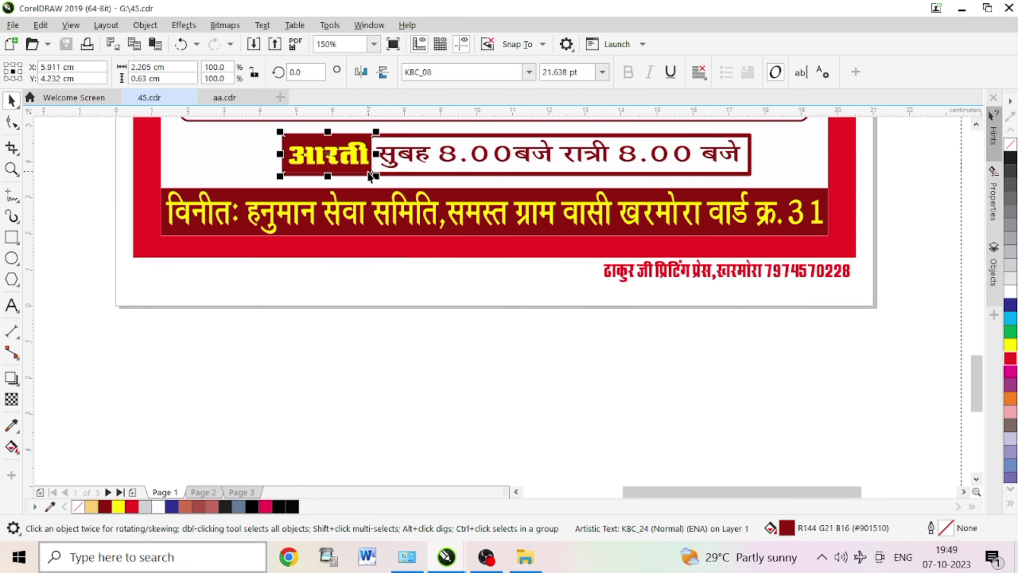
pyautogui.click(409, 211)
pyautogui.click(453, 236)
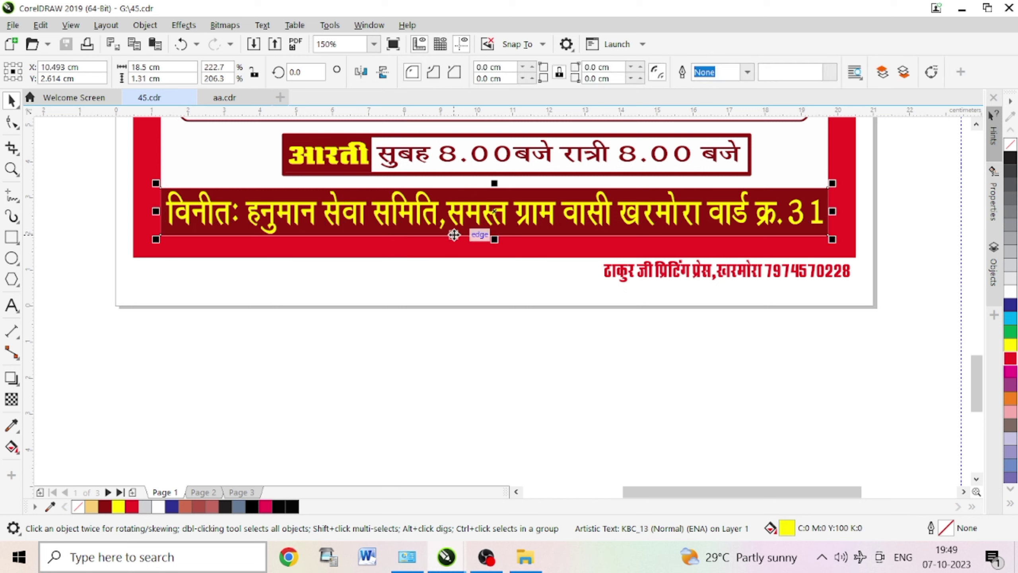
pyautogui.click(463, 254)
pyautogui.click(620, 283)
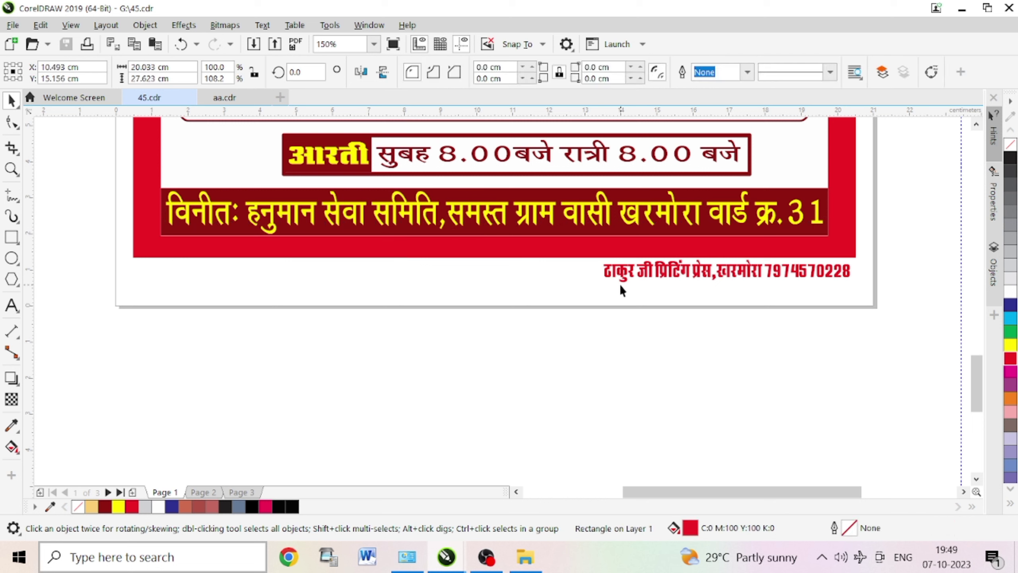
pyautogui.click(623, 278)
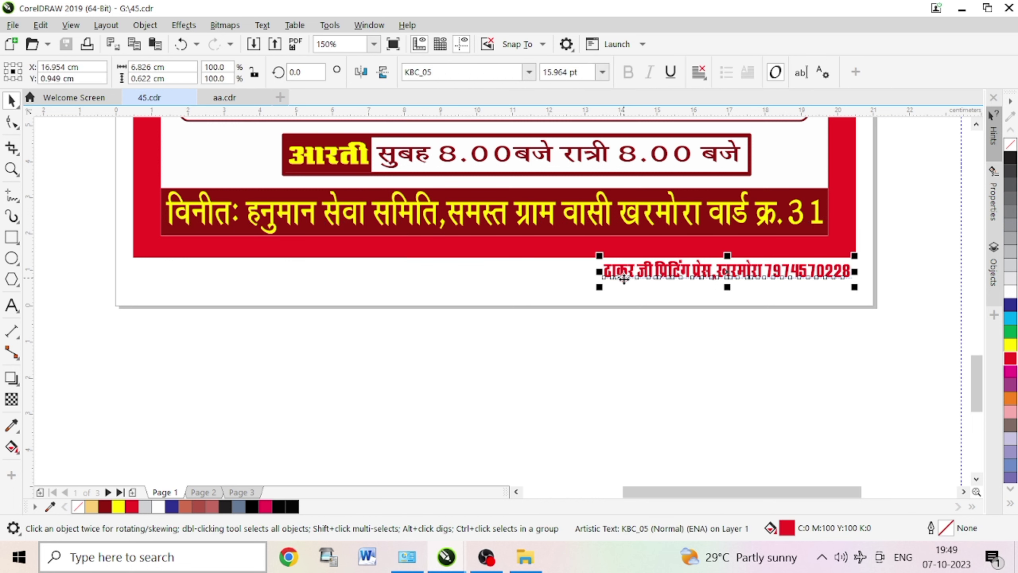
# - Return to the aa.cdr Vijayadashami poster and adjust the zoom to view its header
pyautogui.click(235, 99)
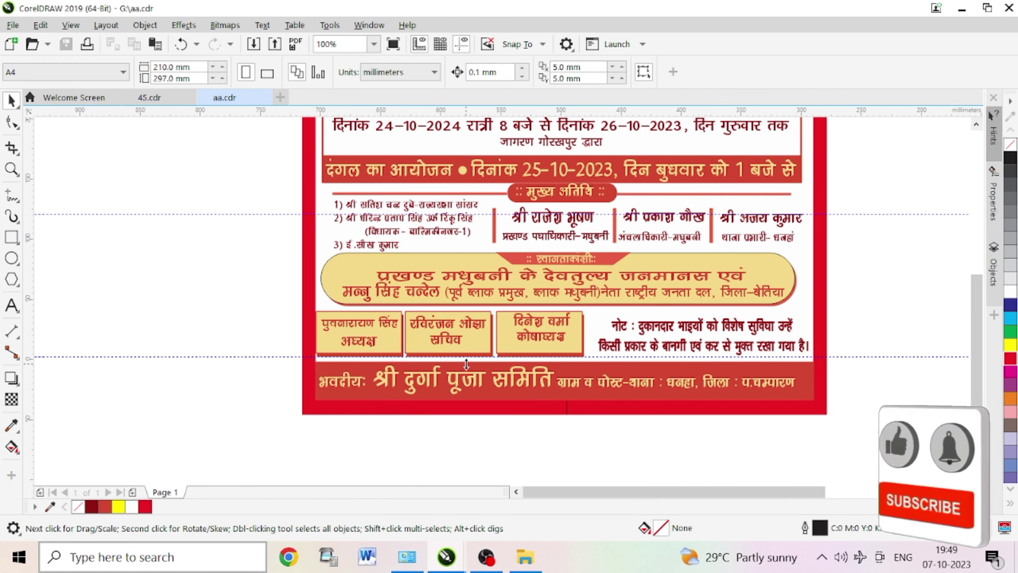
pyautogui.scroll(-1, 464, 364)
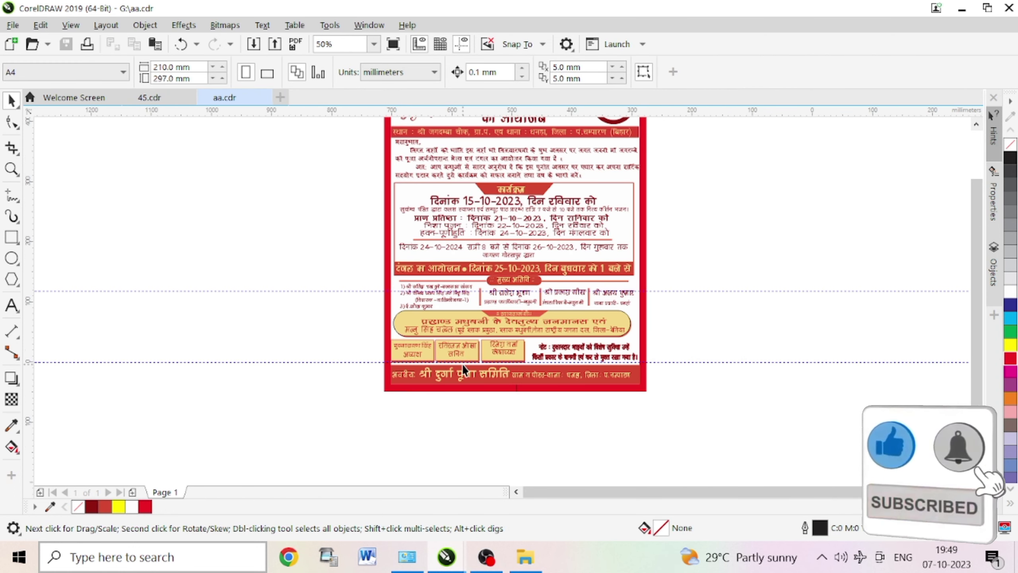
pyautogui.scroll(-1, 462, 363)
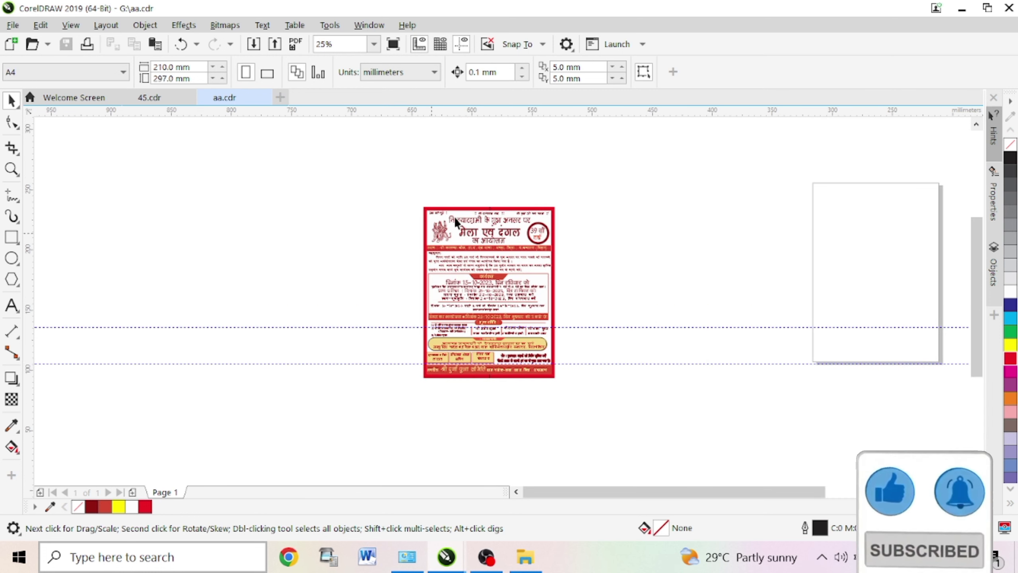
pyautogui.scroll(1, 455, 214)
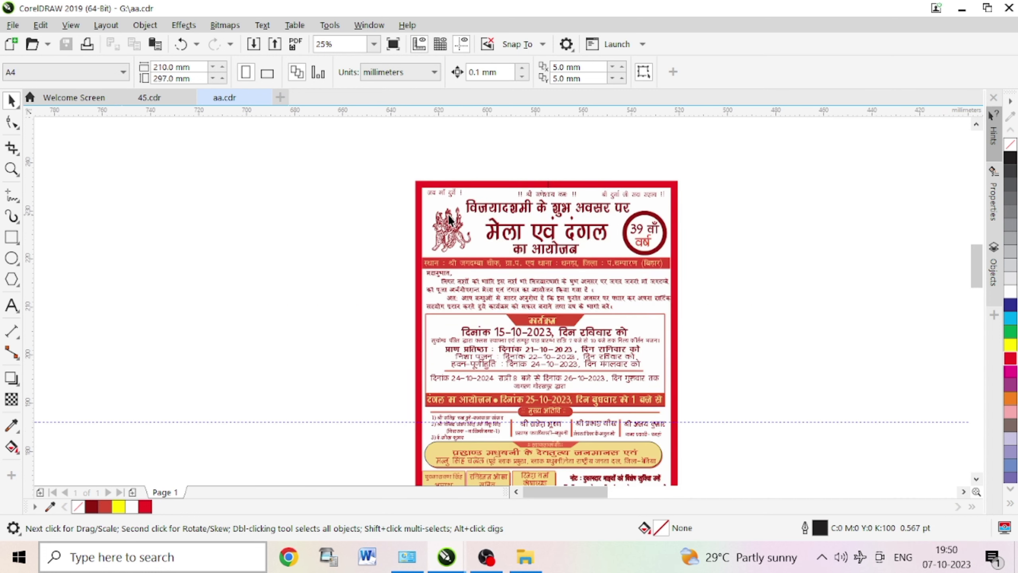
pyautogui.scroll(1, 444, 180)
pyautogui.scroll(1, 442, 176)
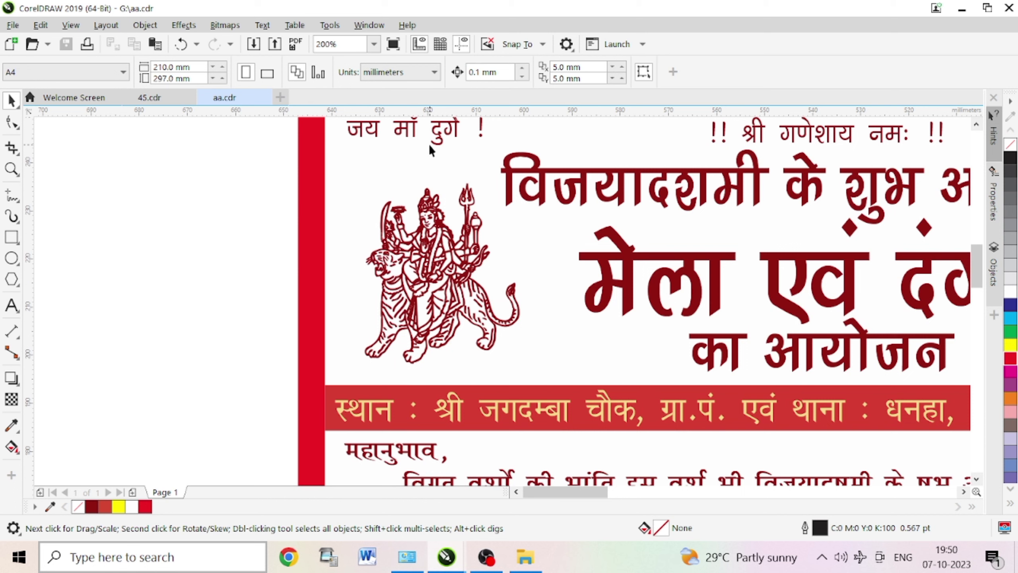
pyautogui.scroll(-1, 407, 192)
# - Inspect the red border, top greeting texts and the विजयादशमी के शुभ अवसर पर headline
pyautogui.click(407, 193)
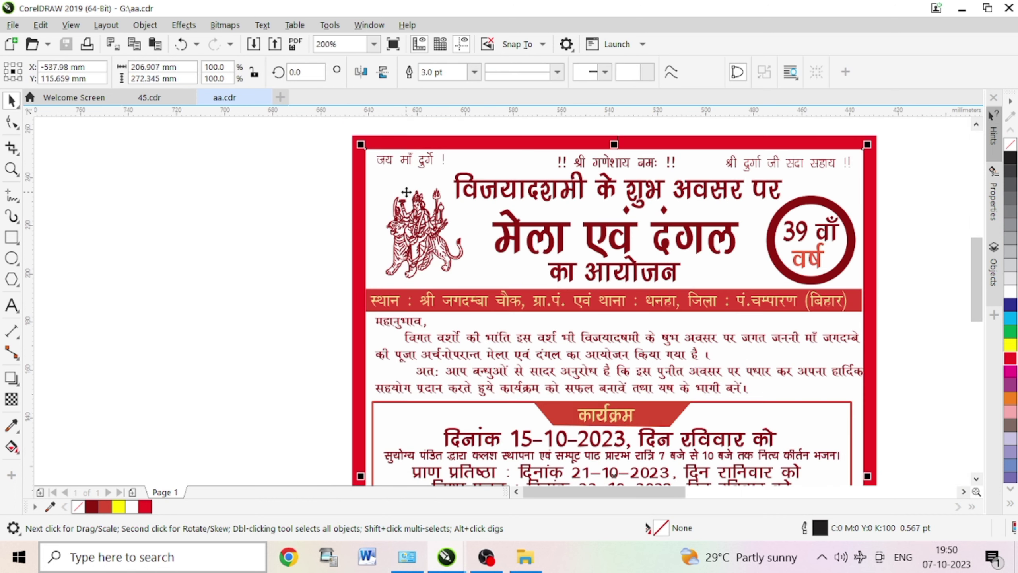
pyautogui.click(407, 159)
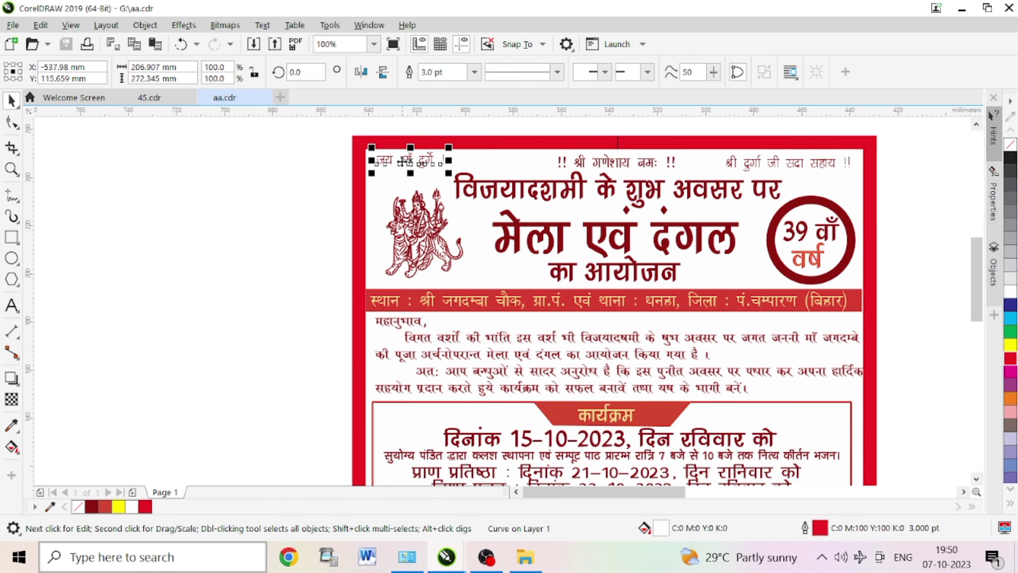
pyautogui.click(619, 159)
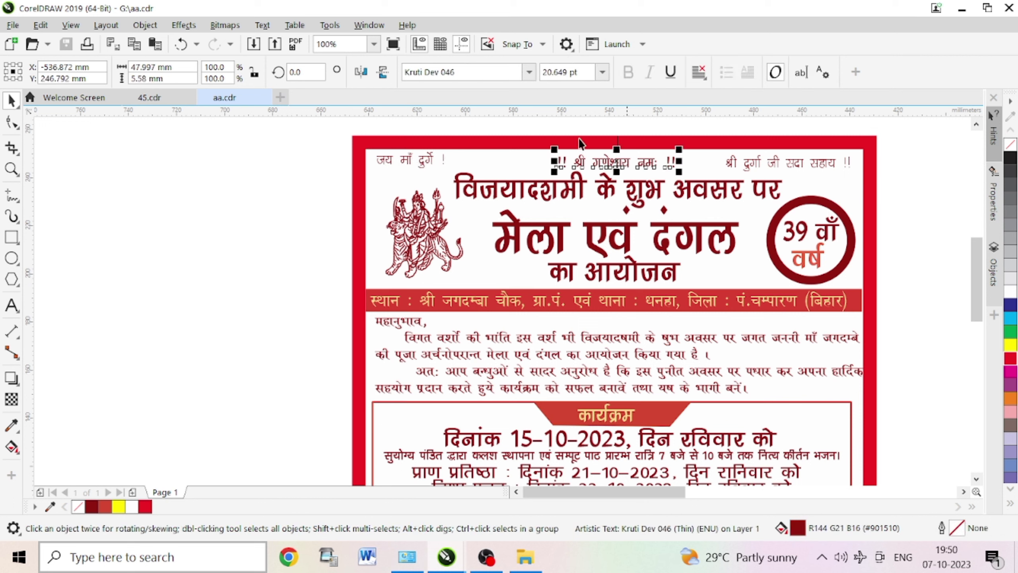
pyautogui.click(744, 162)
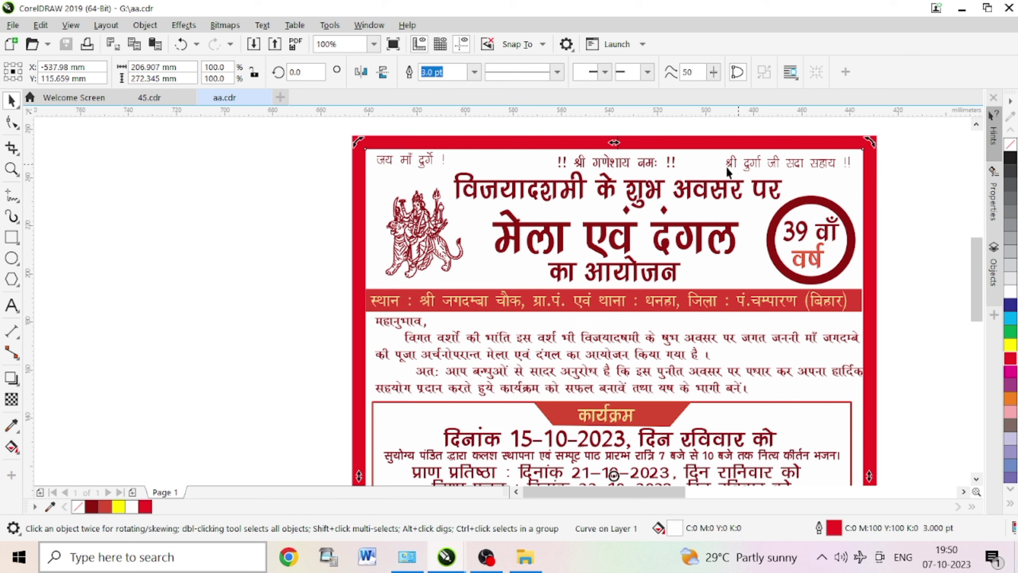
pyautogui.click(726, 165)
pyautogui.click(697, 191)
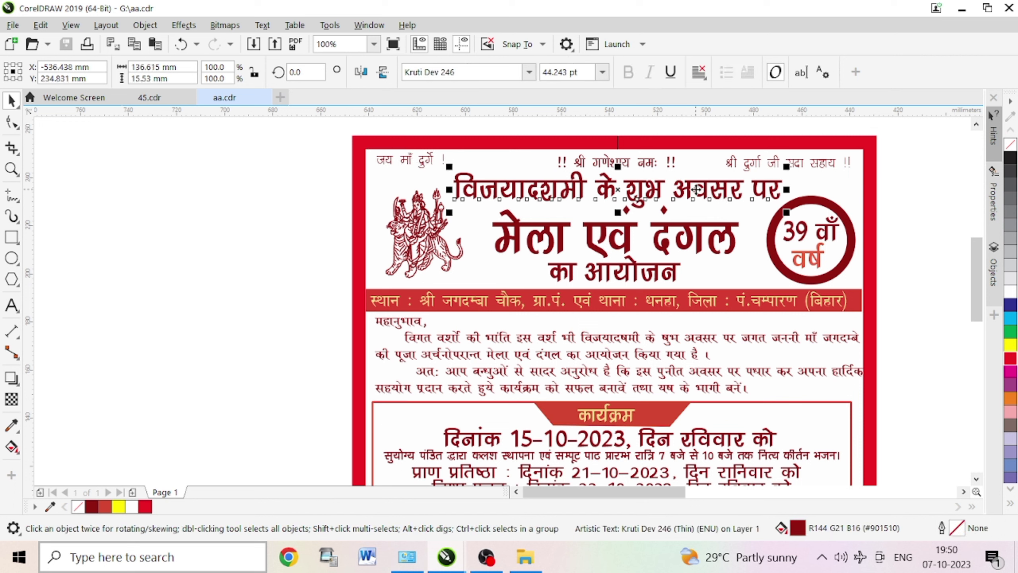
# - Inspect the मेला एवं दंगल title, goddess artwork, 39 वाँ badge, venue line and opening paragraph
pyautogui.click(660, 228)
pyautogui.click(427, 247)
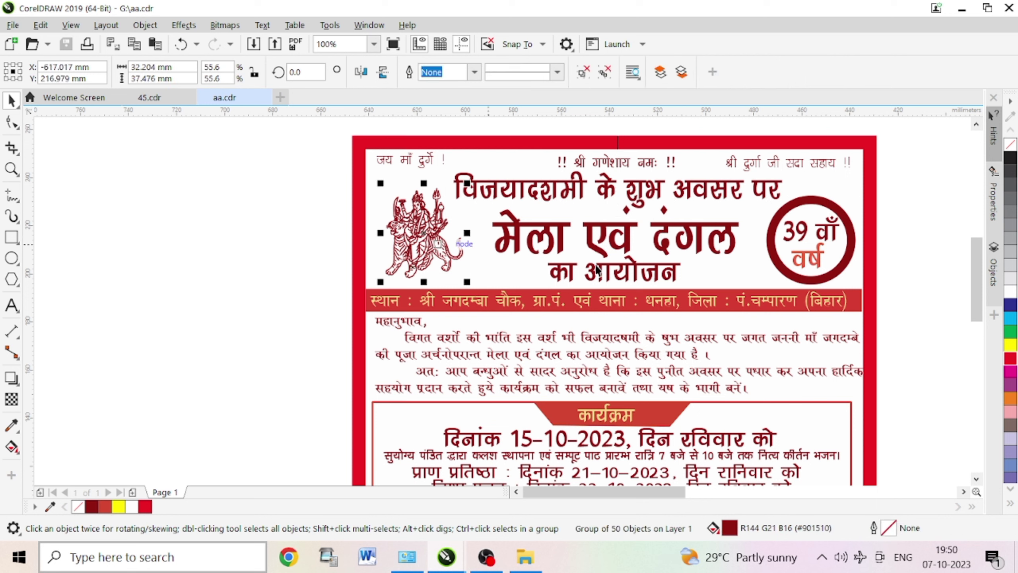
pyautogui.click(599, 273)
pyautogui.click(807, 237)
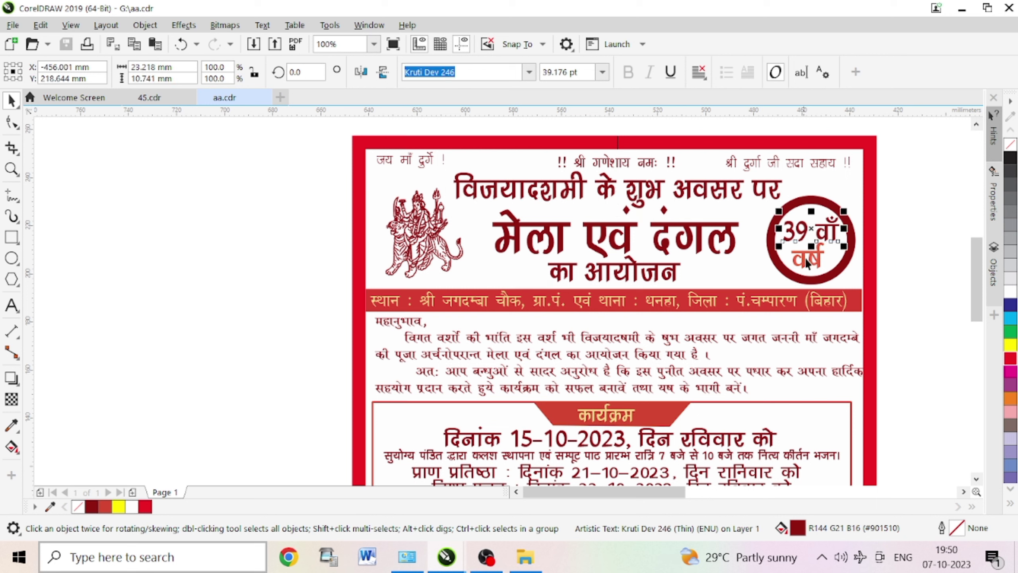
pyautogui.click(770, 306)
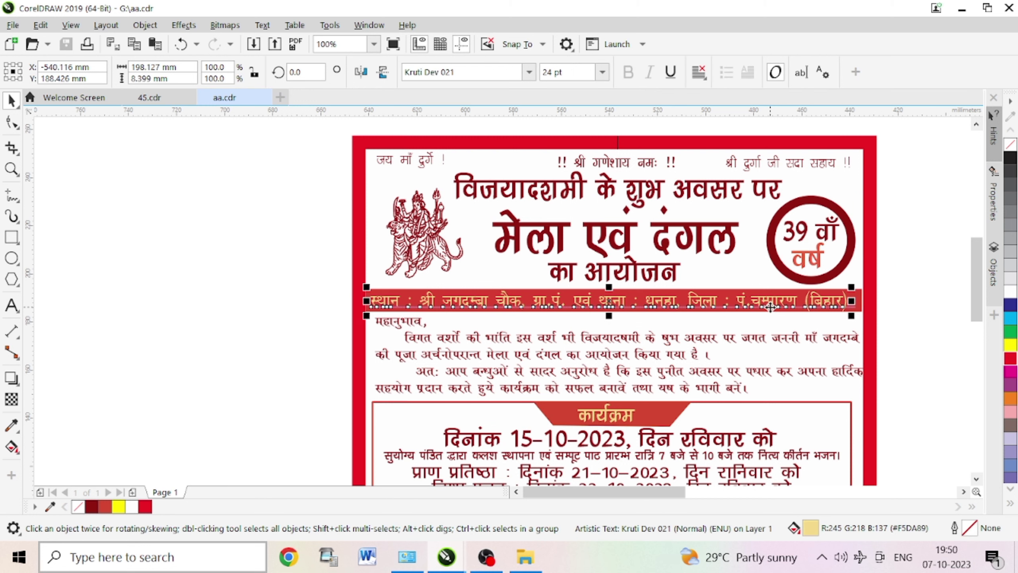
pyautogui.click(426, 321)
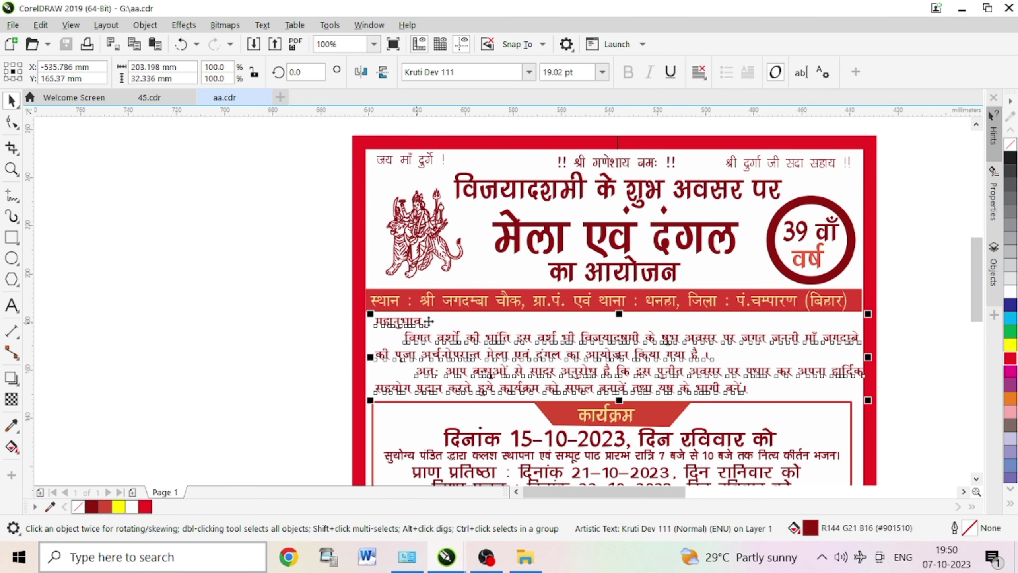
pyautogui.moveTo(978, 288); pyautogui.dragTo(975, 319)
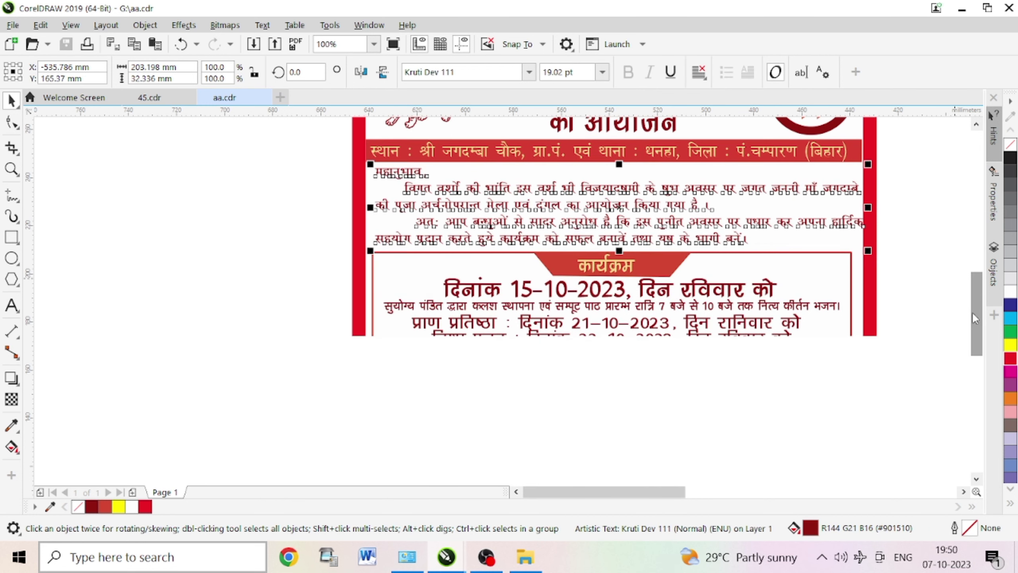
pyautogui.click(613, 270)
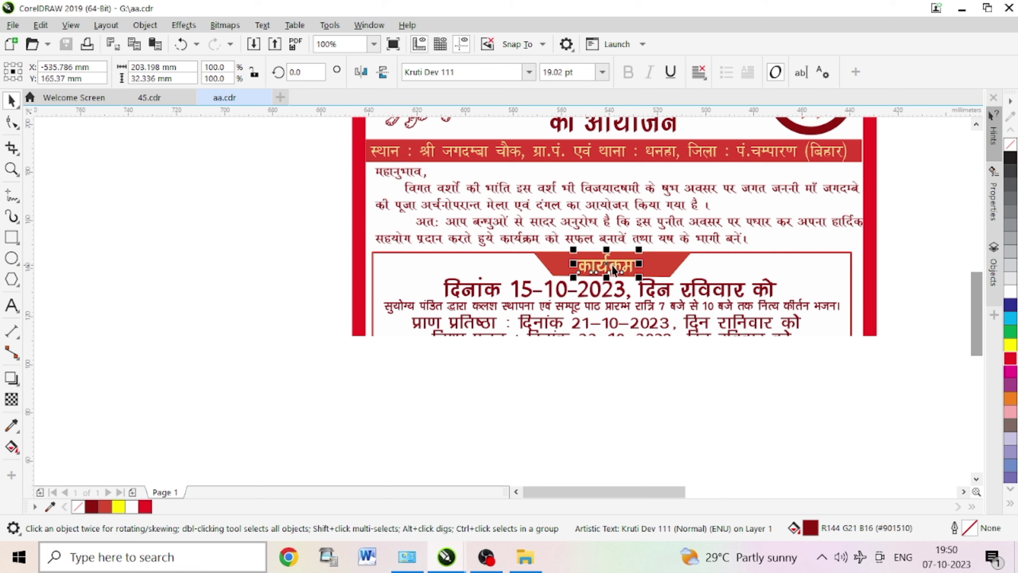
pyautogui.click(572, 290)
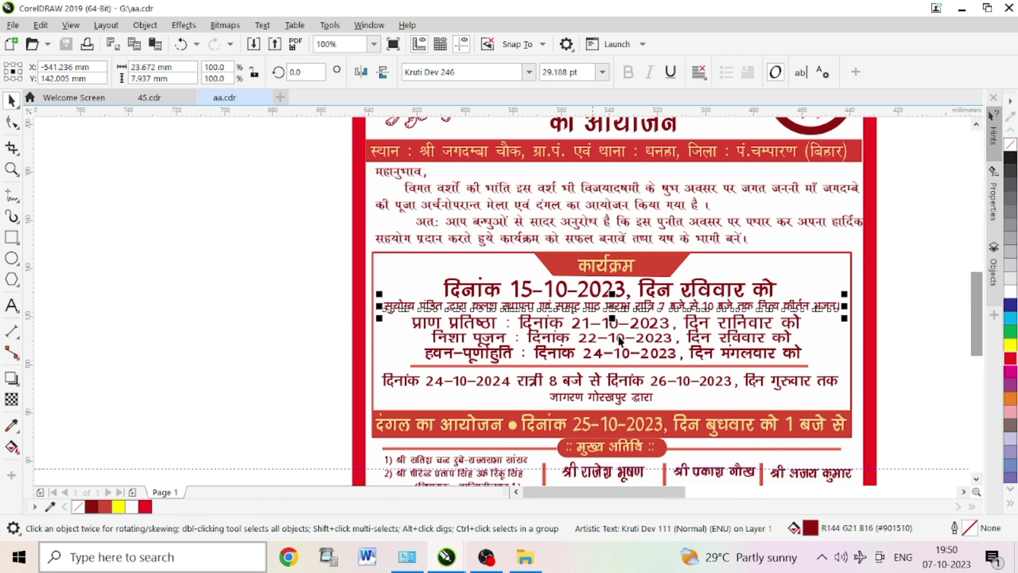
pyautogui.scroll(2, 687, 381)
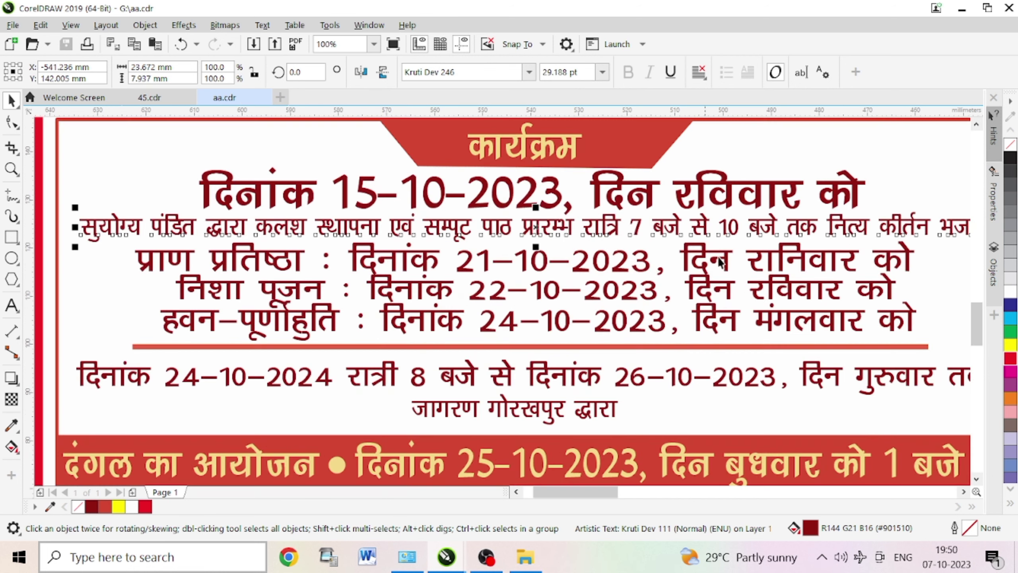
pyautogui.click(718, 257)
pyautogui.click(650, 291)
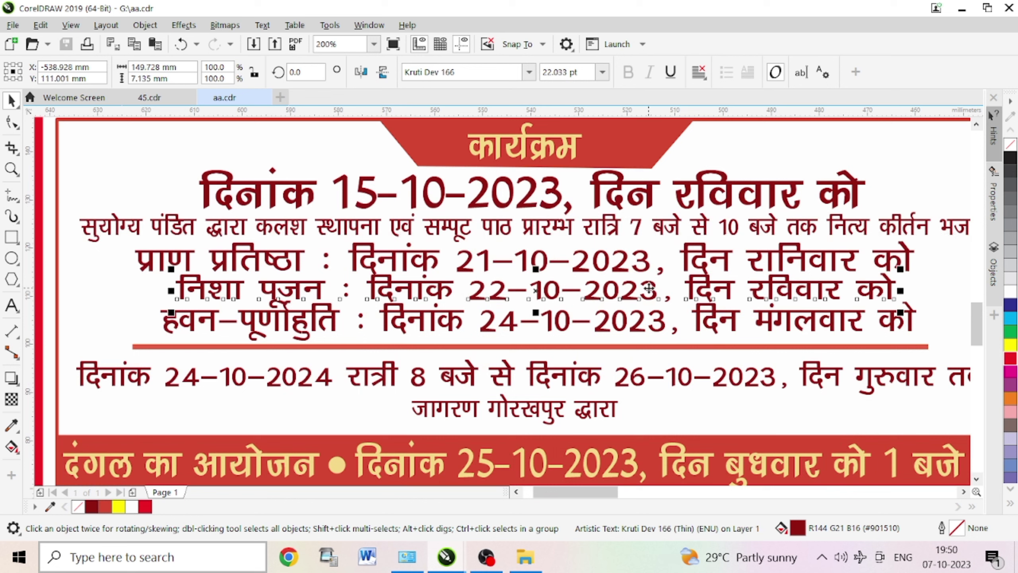
pyautogui.click(665, 317)
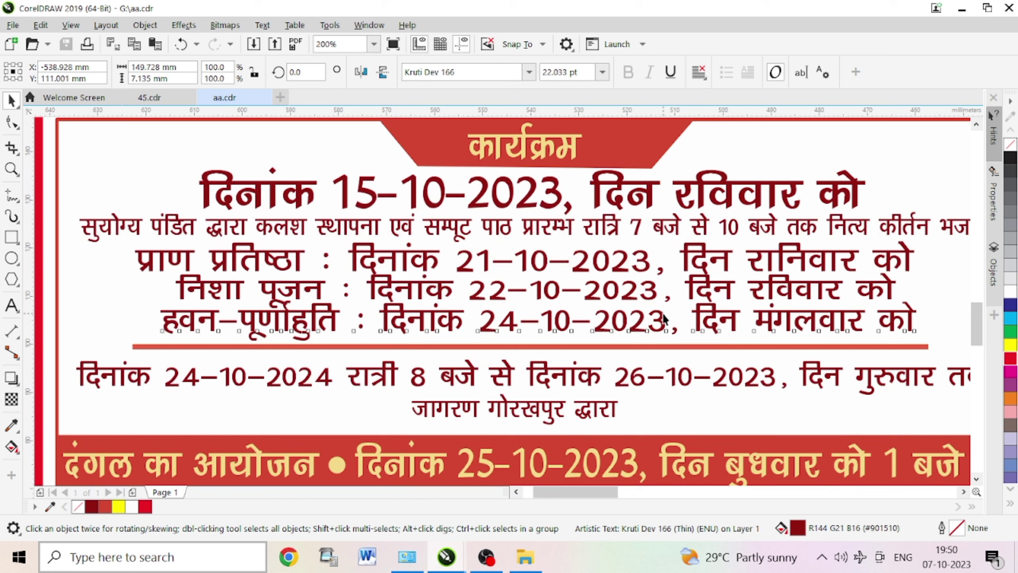
pyautogui.click(608, 379)
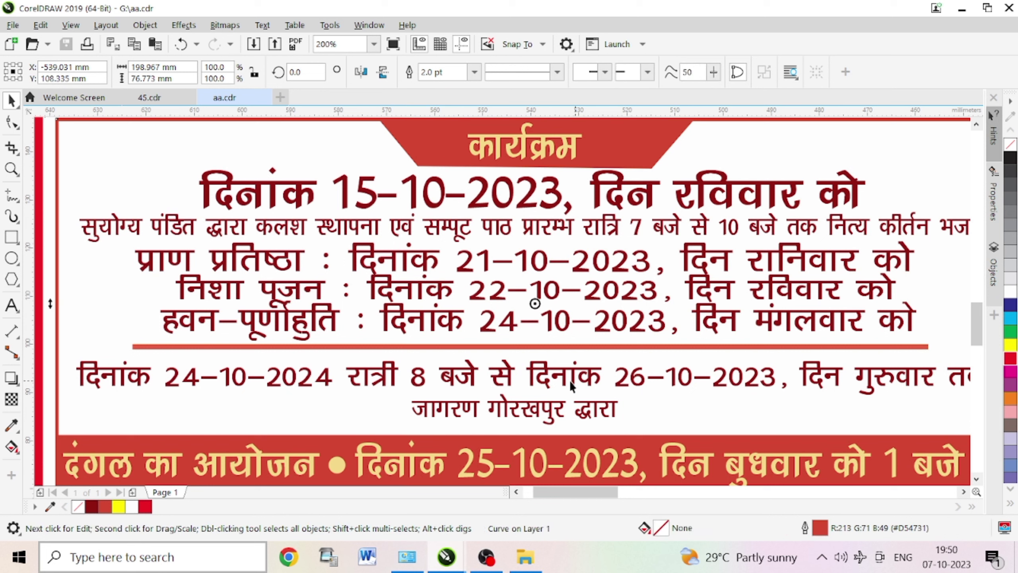
pyautogui.click(570, 381)
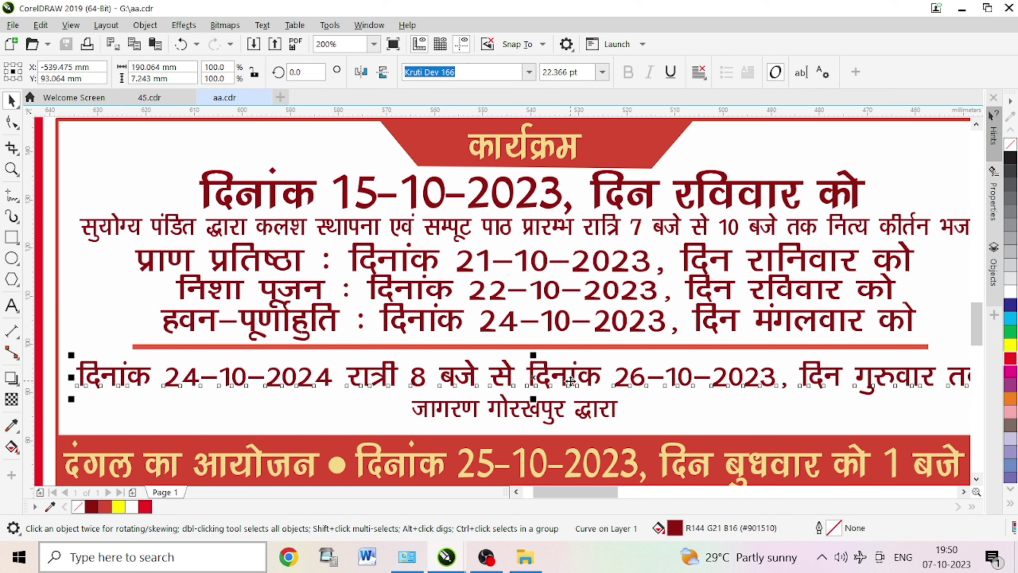
pyautogui.click(558, 407)
pyautogui.click(558, 413)
pyautogui.press('F3')
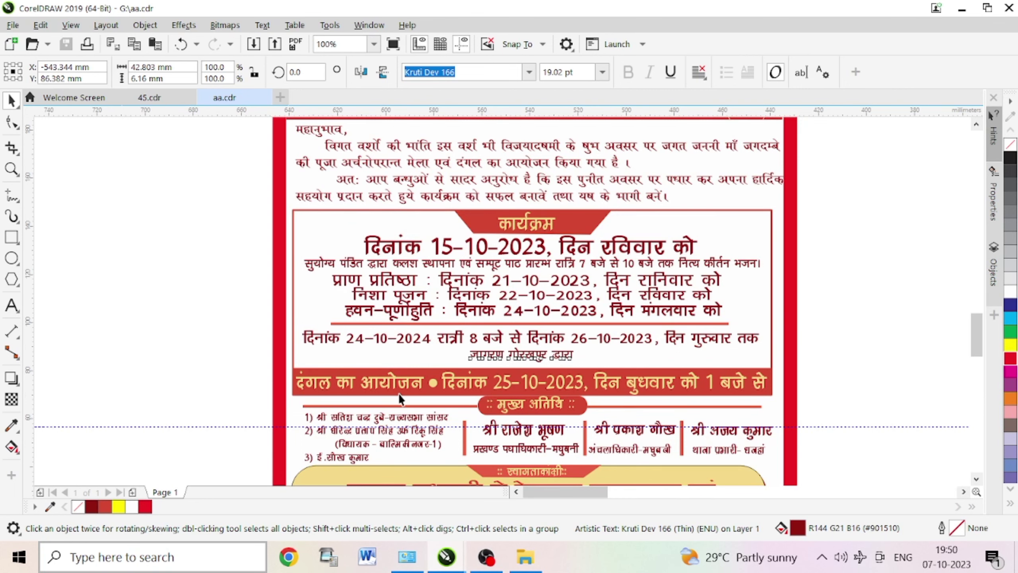
pyautogui.scroll(2, 398, 391)
pyautogui.click(401, 387)
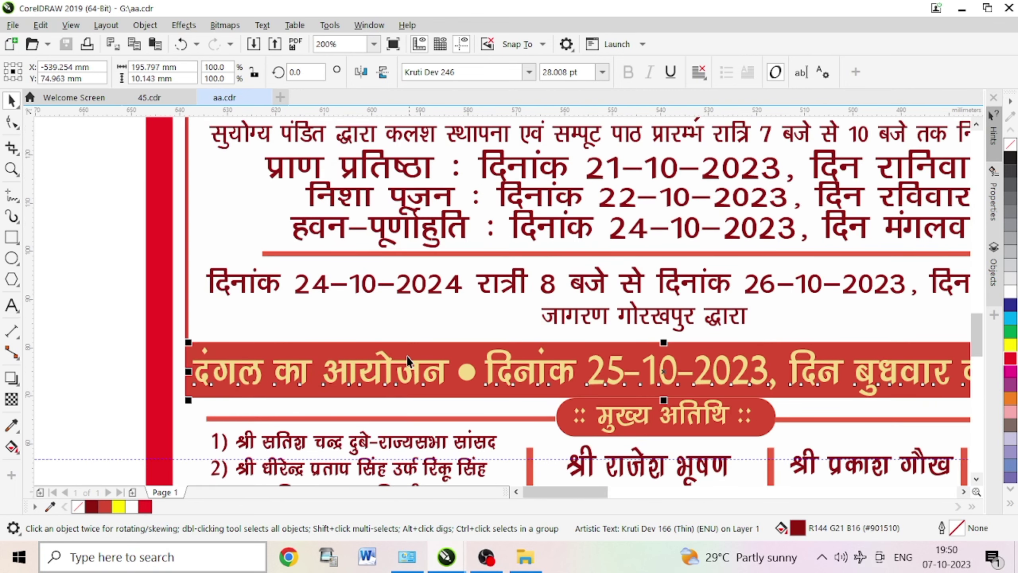
pyautogui.press('F3')
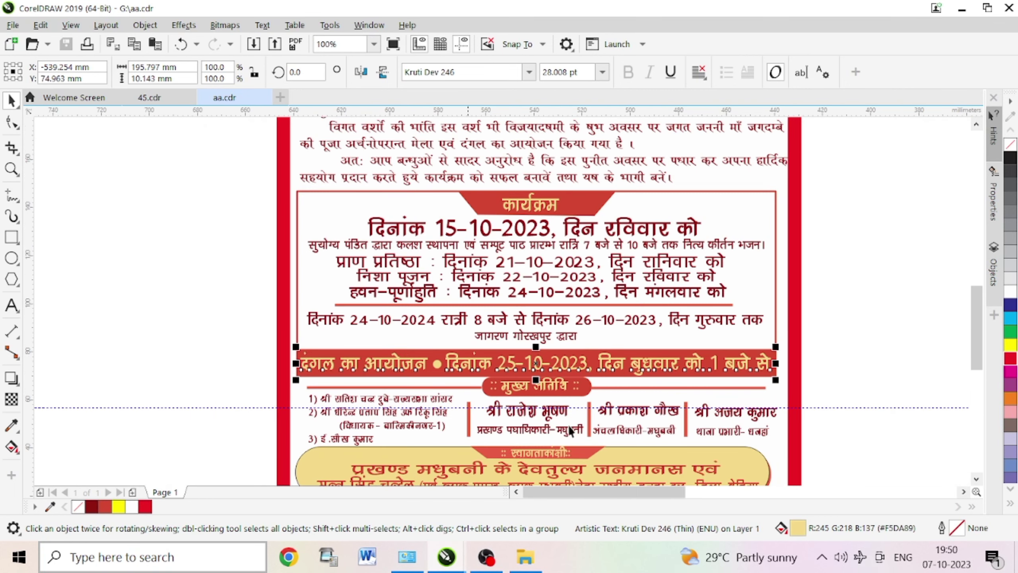
pyautogui.scroll(2, 567, 409)
pyautogui.click(464, 349)
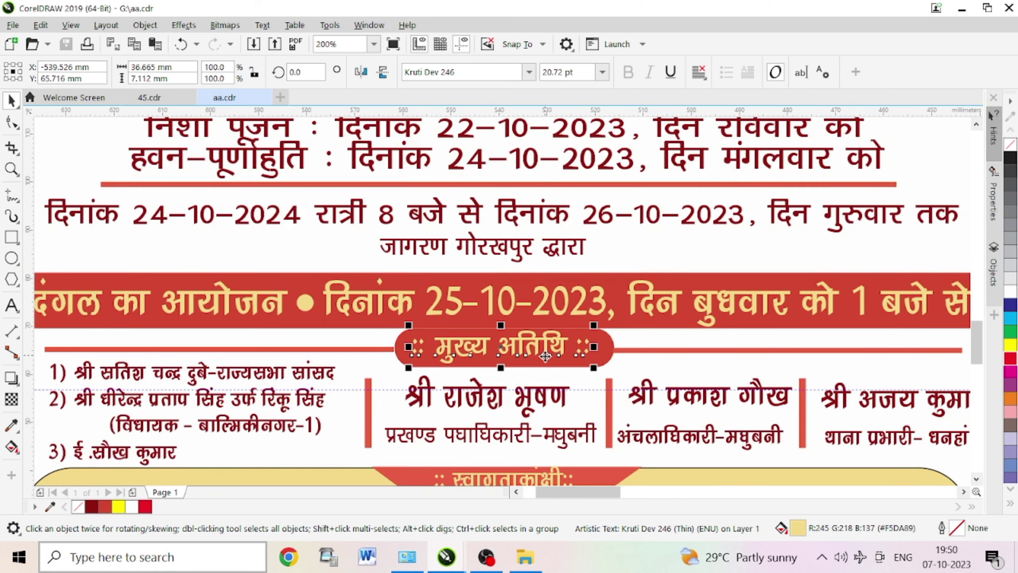
pyautogui.scroll(-2, 464, 348)
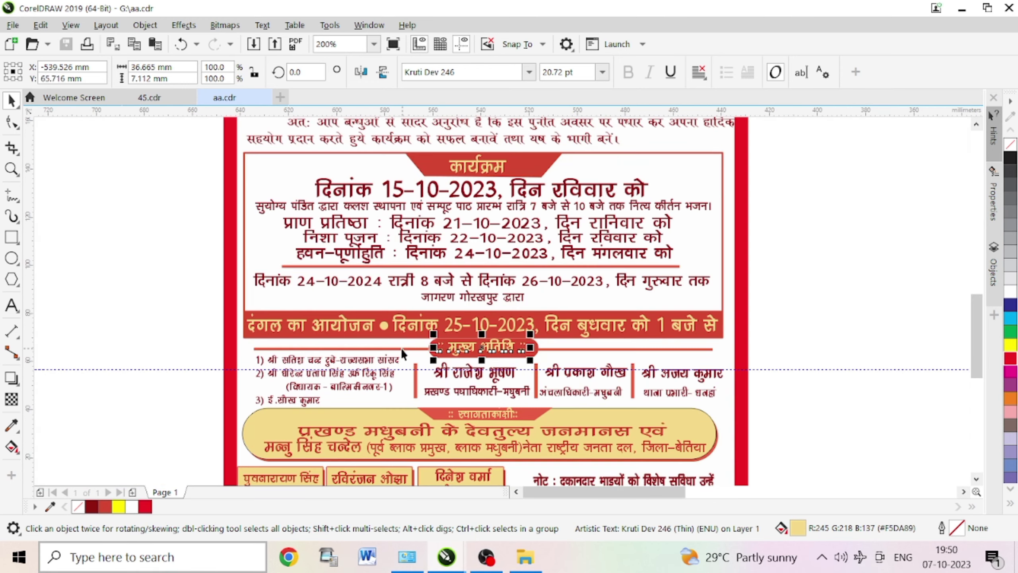
pyautogui.click(485, 384)
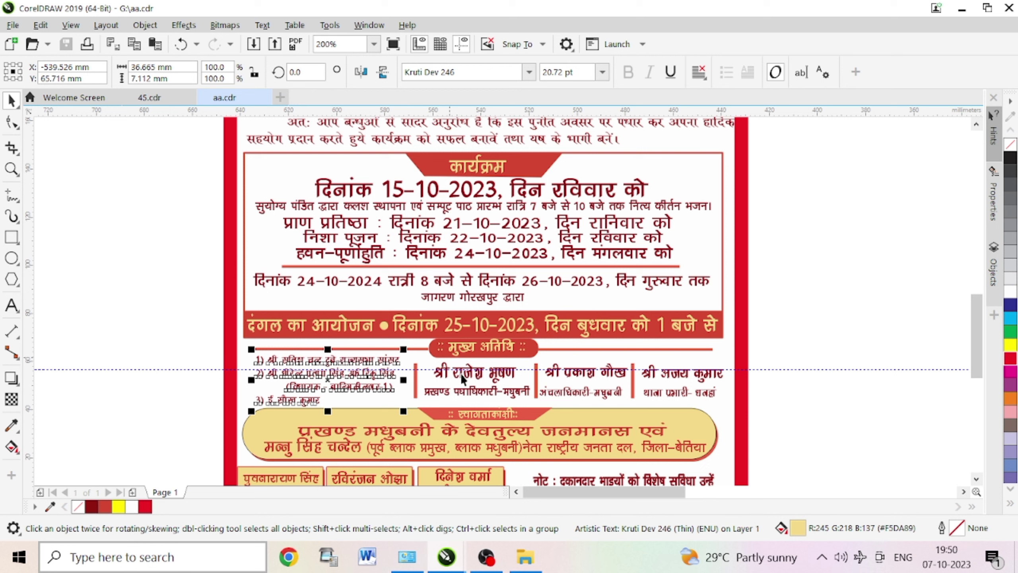
pyautogui.click(493, 387)
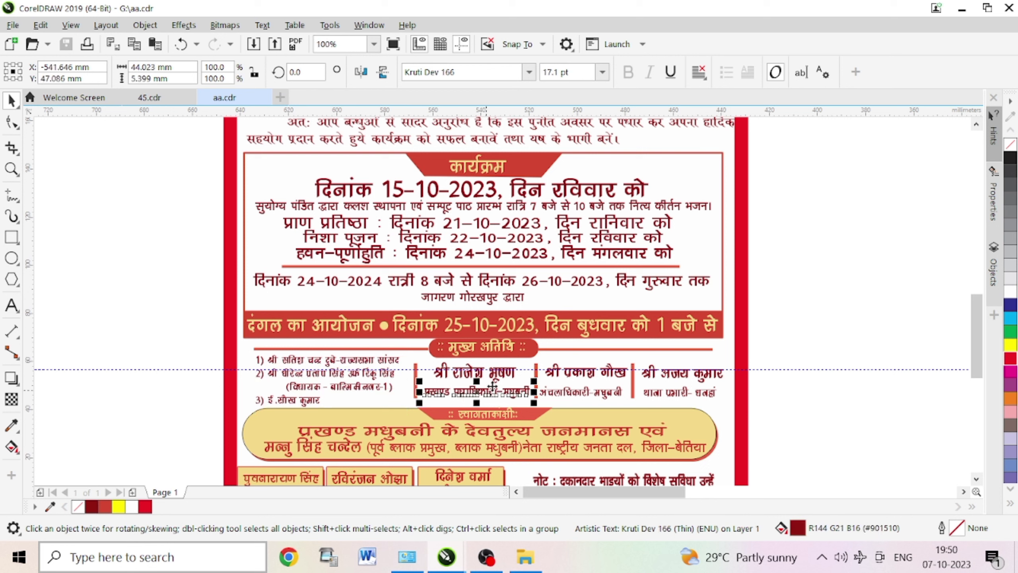
pyautogui.click(565, 390)
pyautogui.click(668, 397)
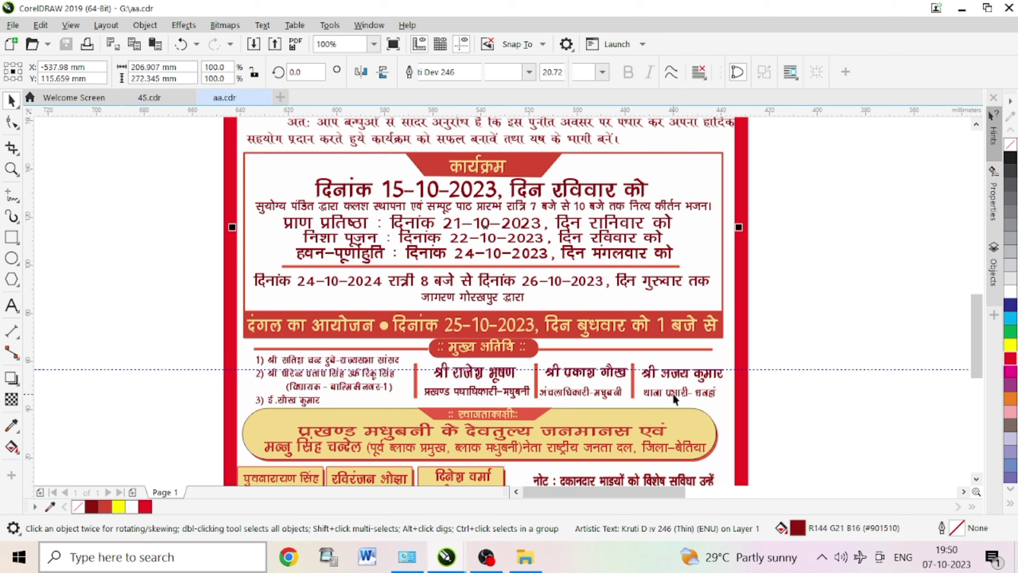
pyautogui.click(620, 431)
pyautogui.click(611, 434)
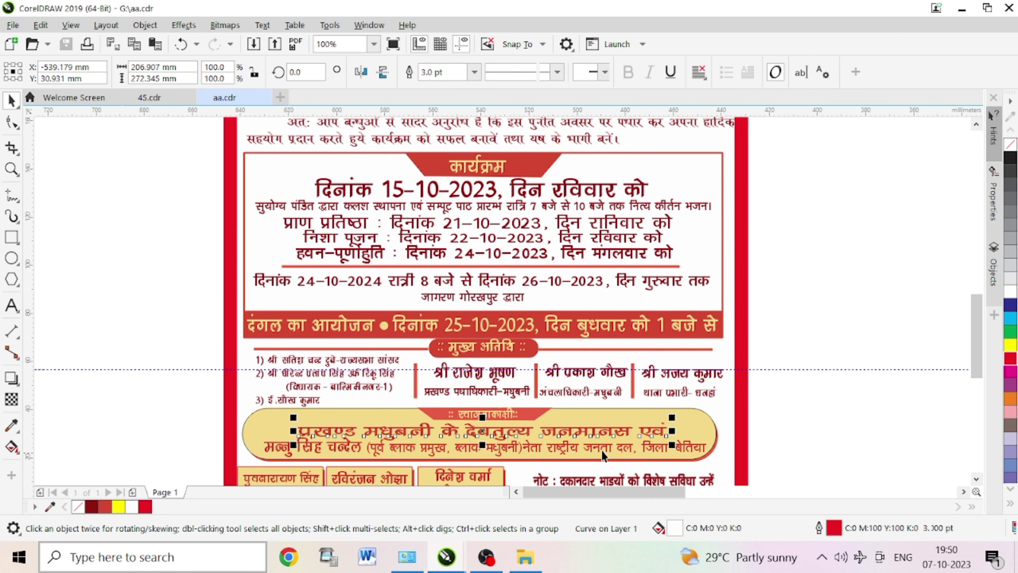
pyautogui.click(601, 448)
pyautogui.click(482, 417)
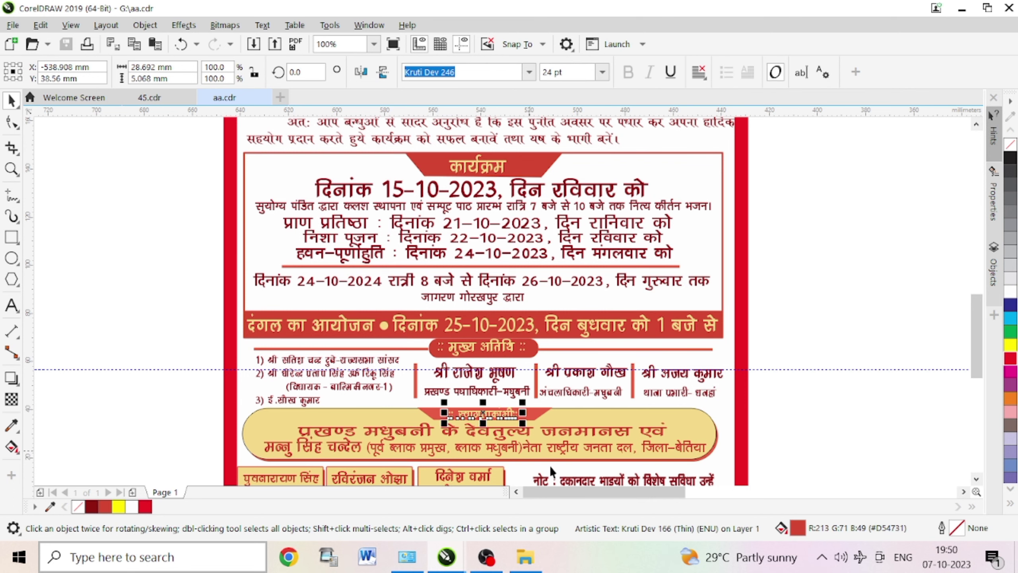
# - Colour the second line of the yellow welcome box red using the Red palette swatch
pyautogui.scroll(2, 549, 465)
pyautogui.click(561, 402)
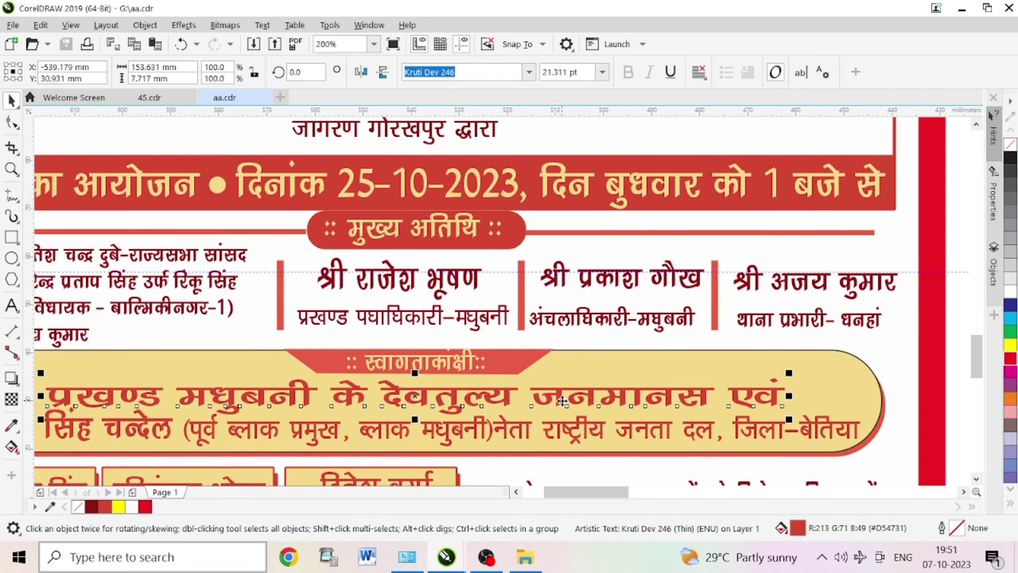
pyautogui.click(259, 427)
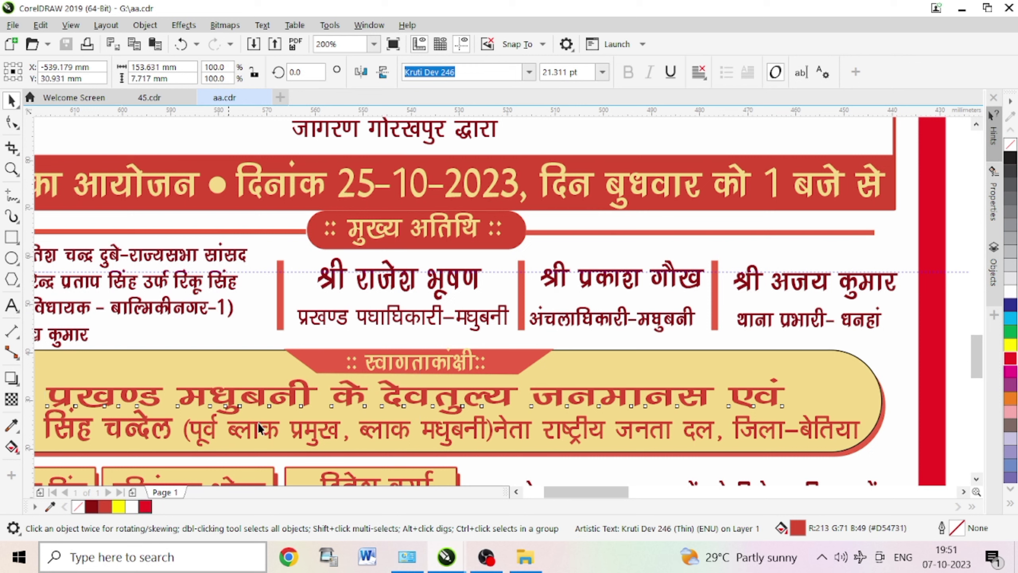
pyautogui.click(256, 435)
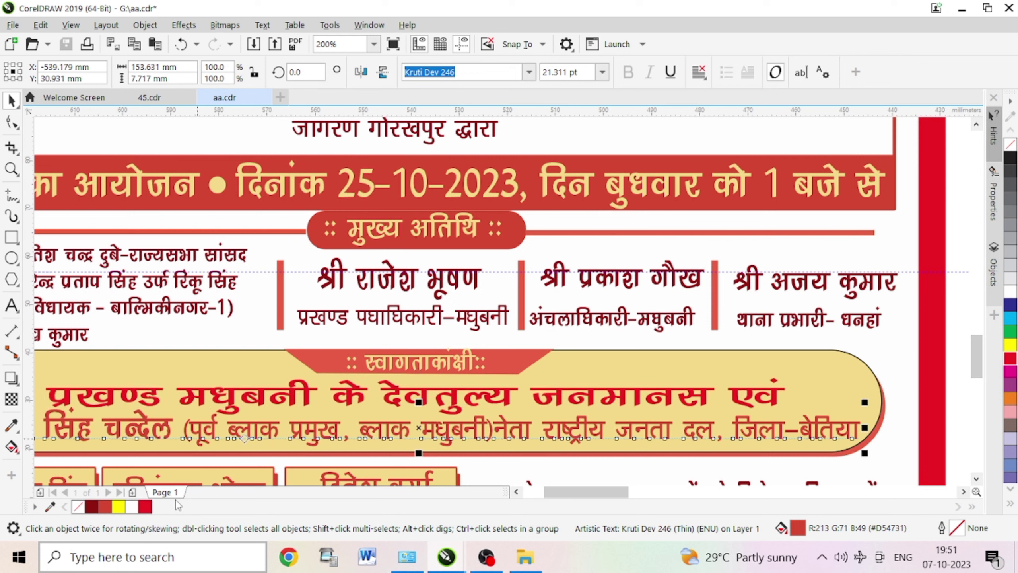
pyautogui.click(149, 508)
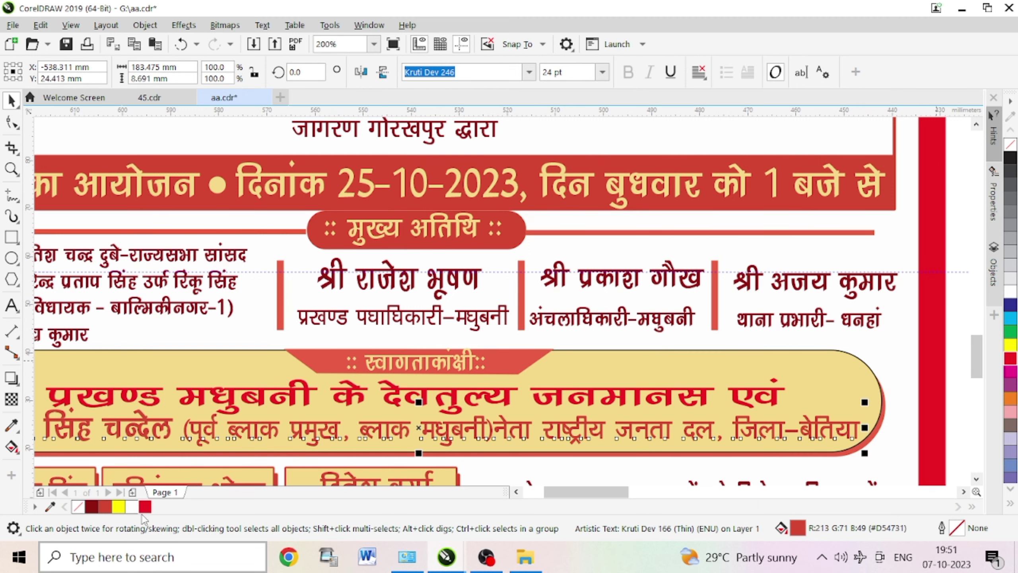
pyautogui.moveTo(972, 343); pyautogui.dragTo(972, 363)
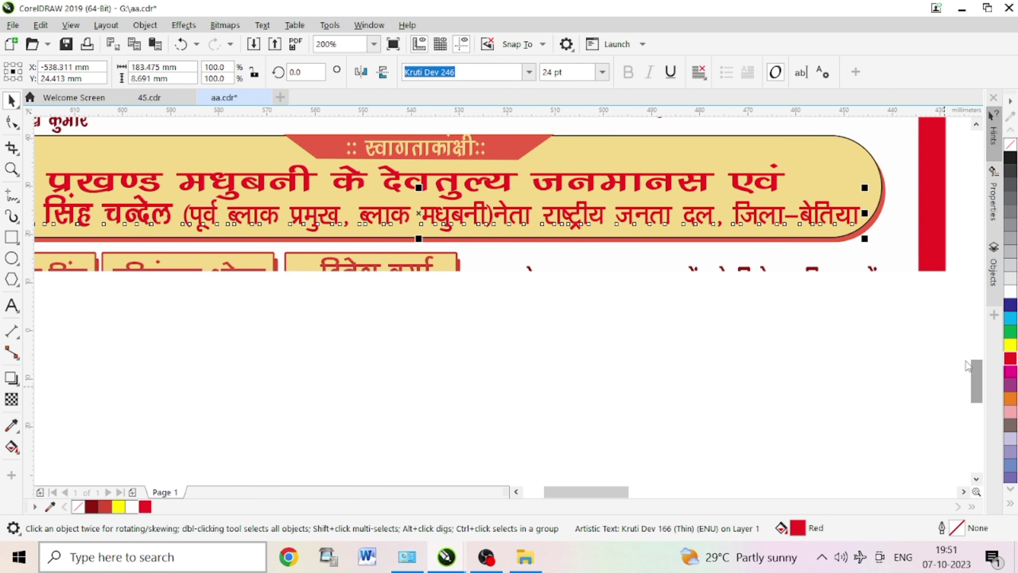
pyautogui.click(358, 278)
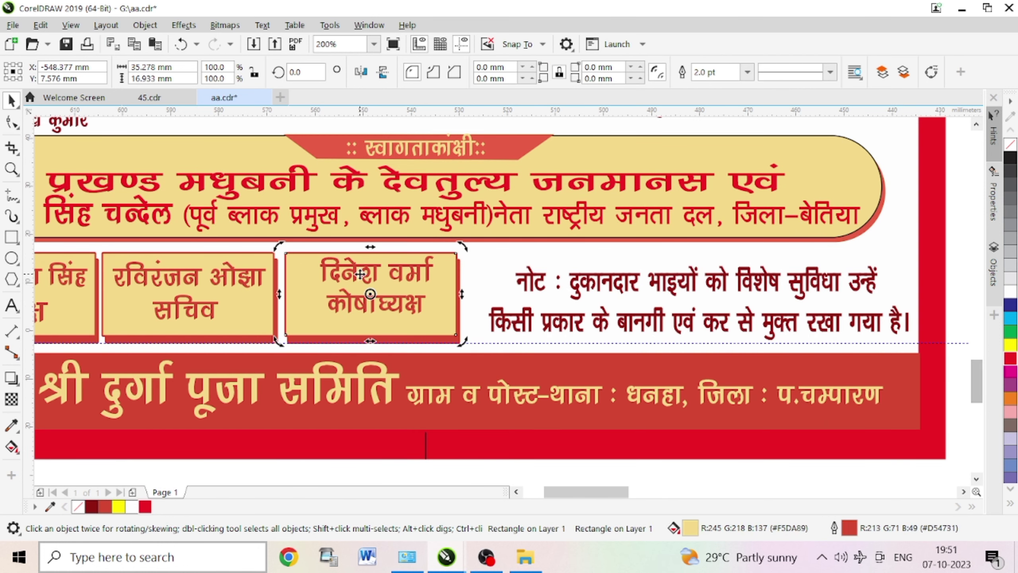
pyautogui.click(365, 282)
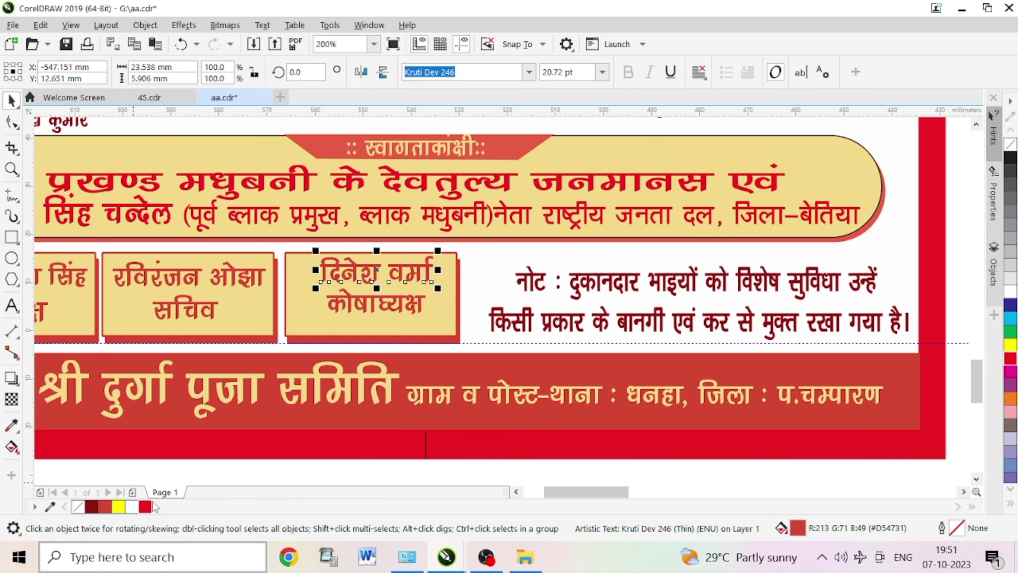
pyautogui.click(347, 308)
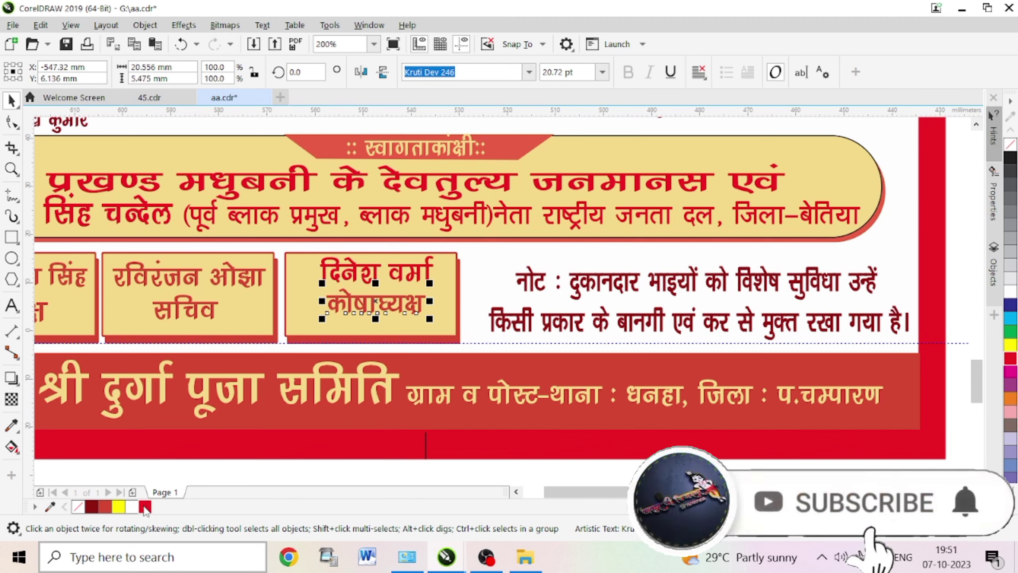
pyautogui.click(183, 301)
pyautogui.click(187, 283)
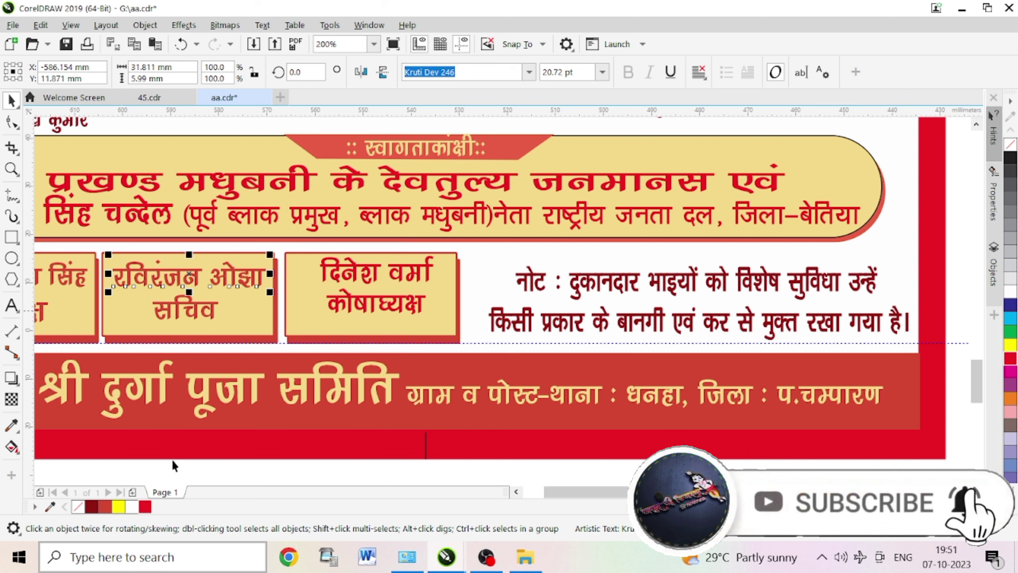
pyautogui.click(193, 314)
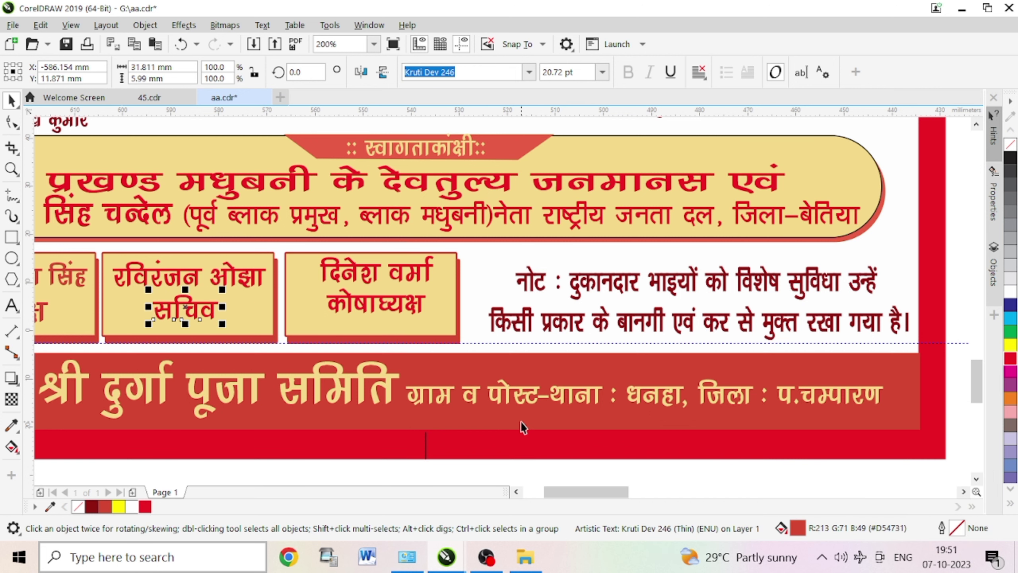
pyautogui.scroll(-2, 492, 412)
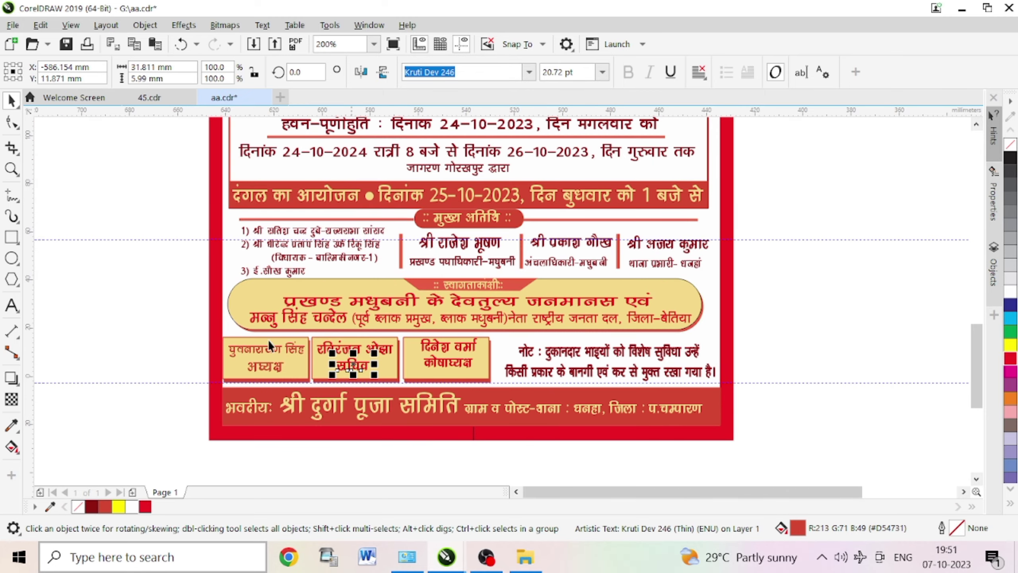
pyautogui.click(260, 352)
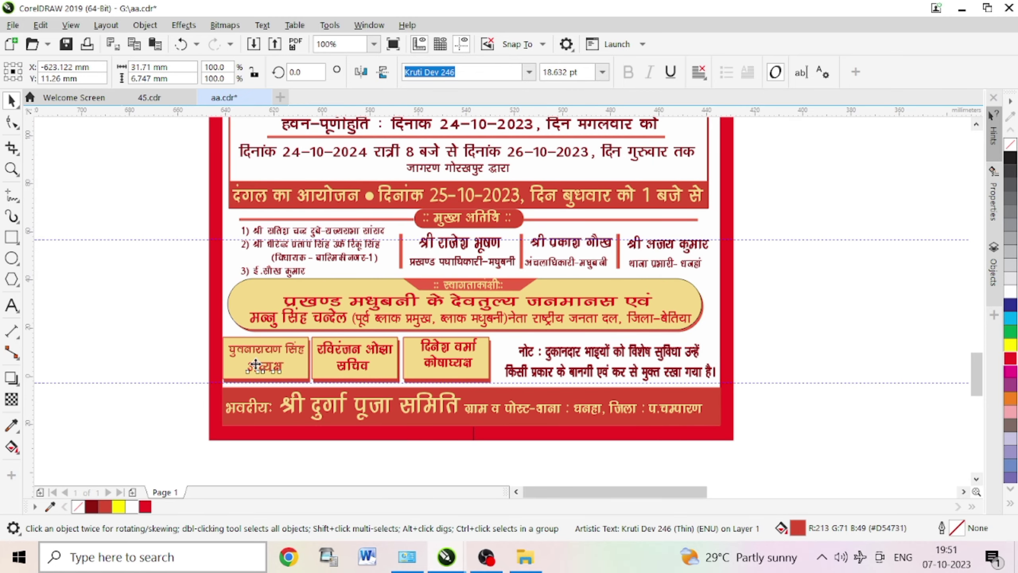
pyautogui.hotkey('shift', 'F2')
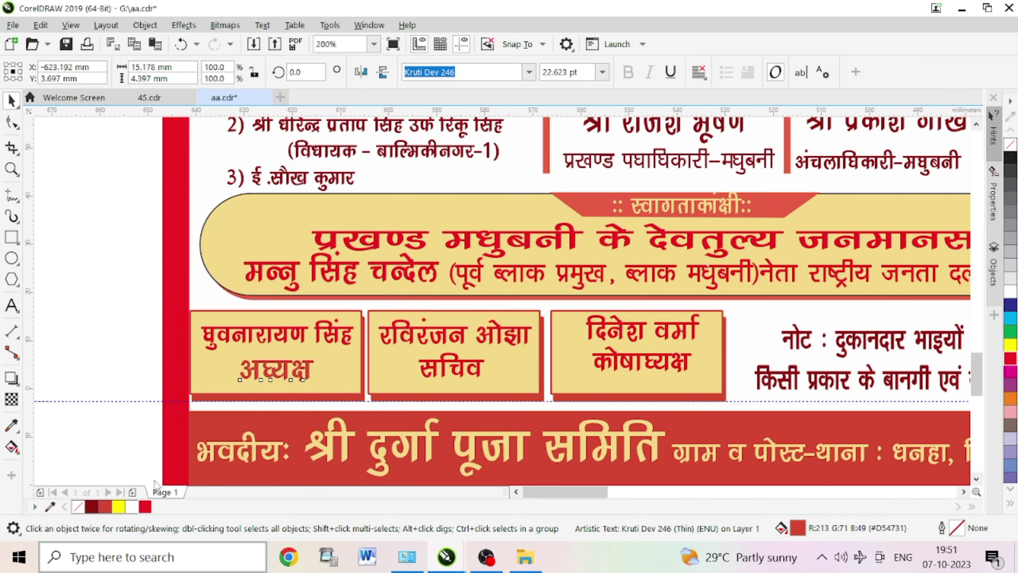
pyautogui.scroll(2, 234, 399)
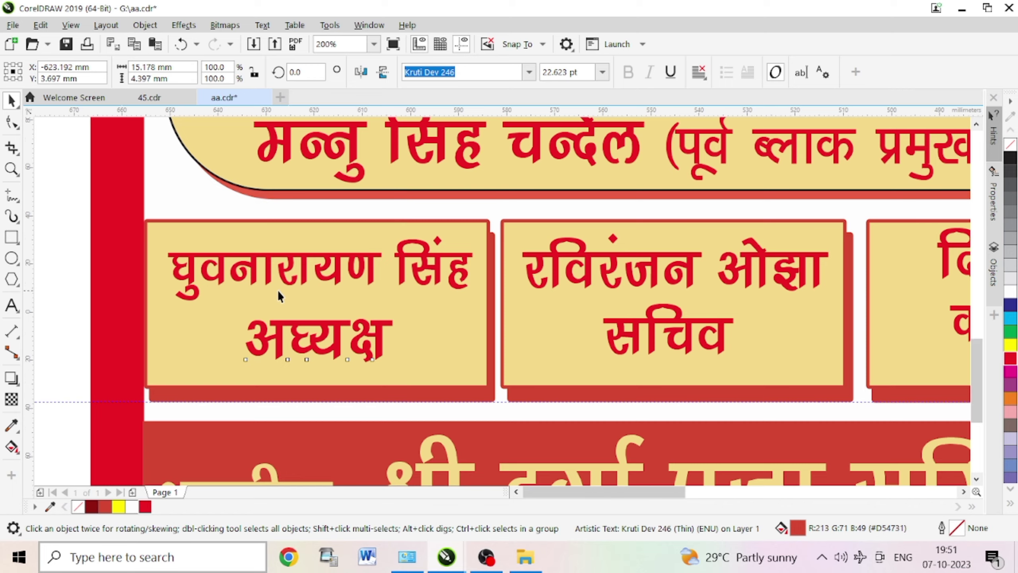
pyautogui.scroll(-2, 277, 290)
pyautogui.scroll(-2, 277, 290)
# - Bring OBS Studio to the front from the taskbar
pyautogui.click(487, 557)
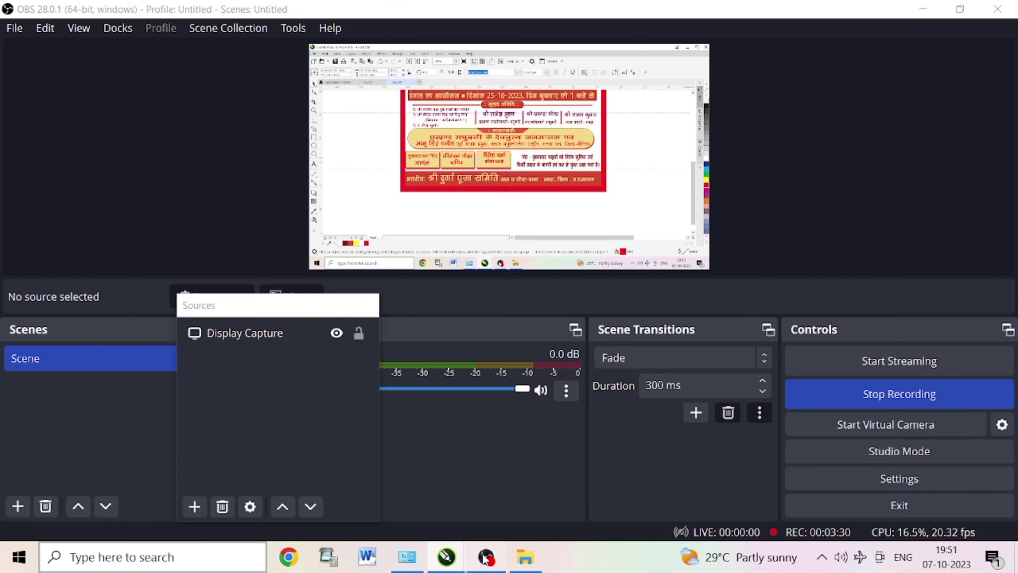